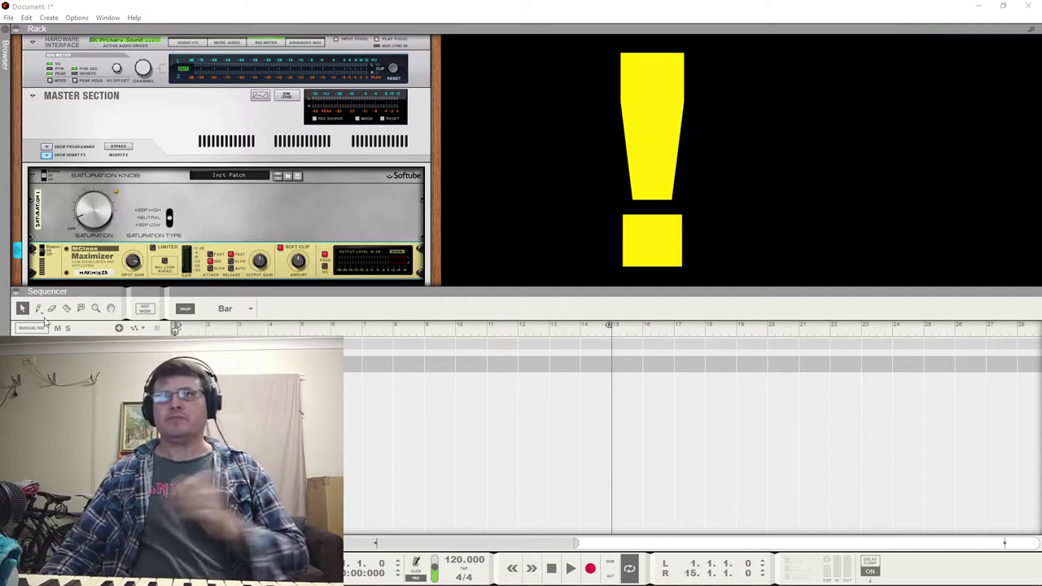
Collapse the sequencer so the rack fills the window, and expand the Violin Thor's programmer.
{"action": "left_click", "coordinate": [16, 298]}
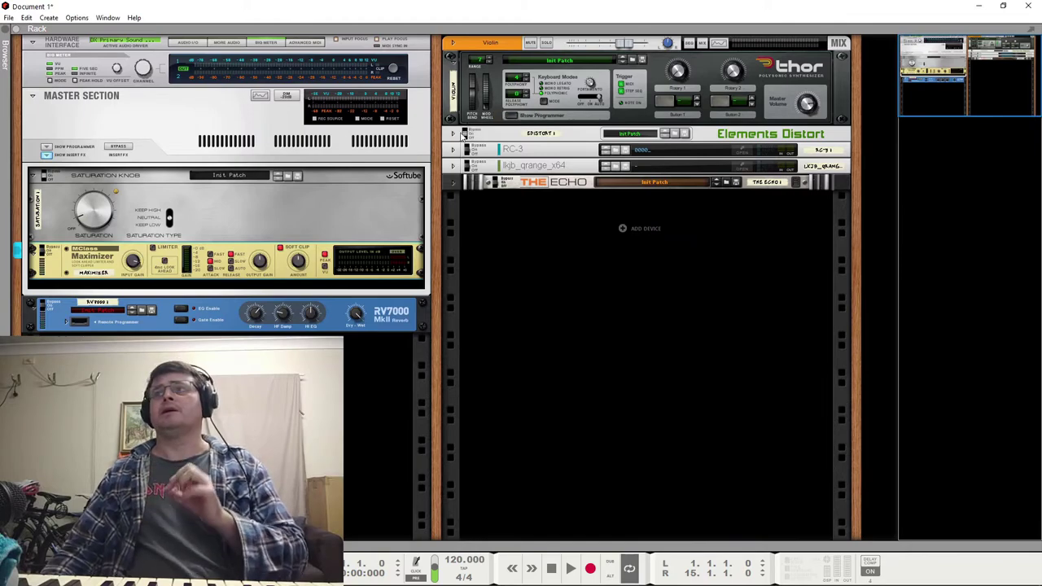
{"action": "left_click", "coordinate": [517, 115]}
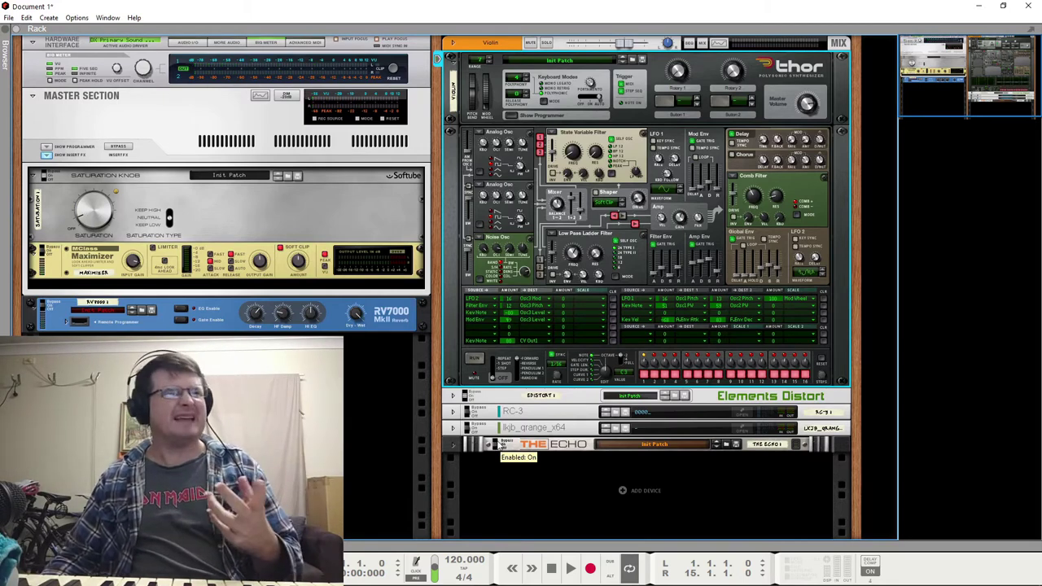
Select the QRange EQ and Elements Distort devices, then switch Thor's Filter 3 to Bypass.
{"action": "left_click", "coordinate": [469, 430]}
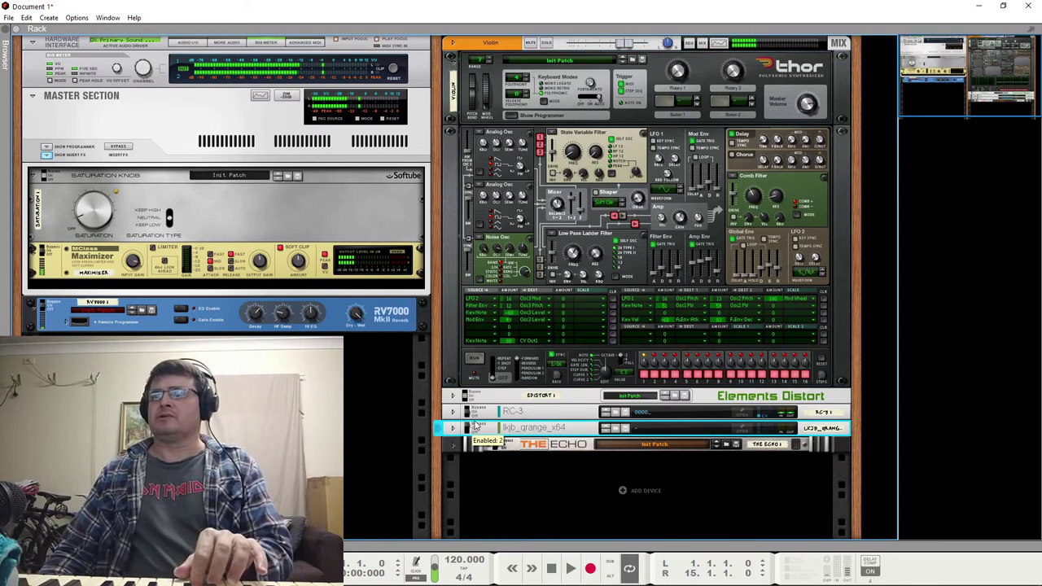
{"action": "left_click", "coordinate": [472, 399]}
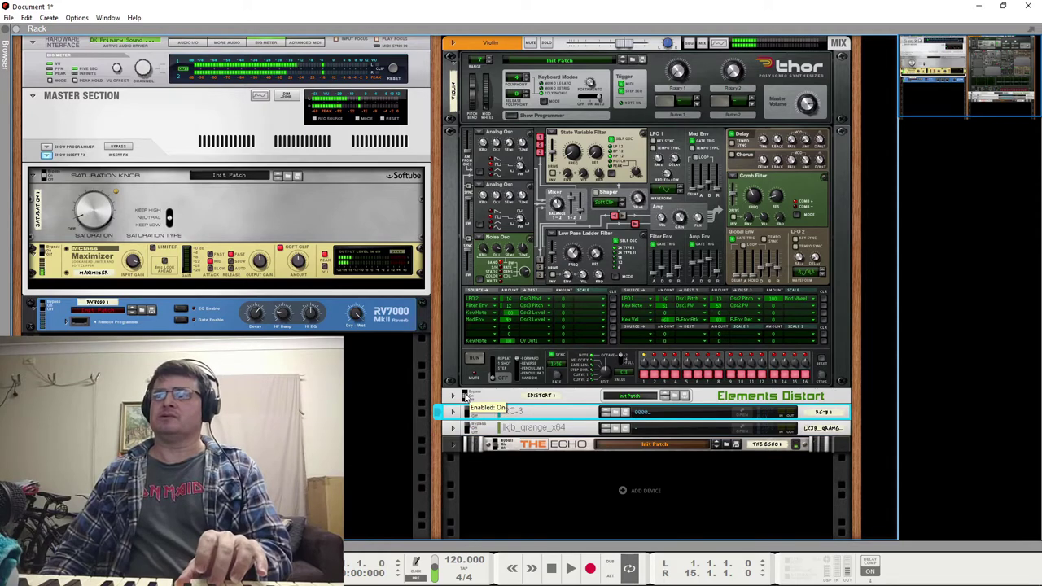
{"action": "left_click", "coordinate": [737, 177]}
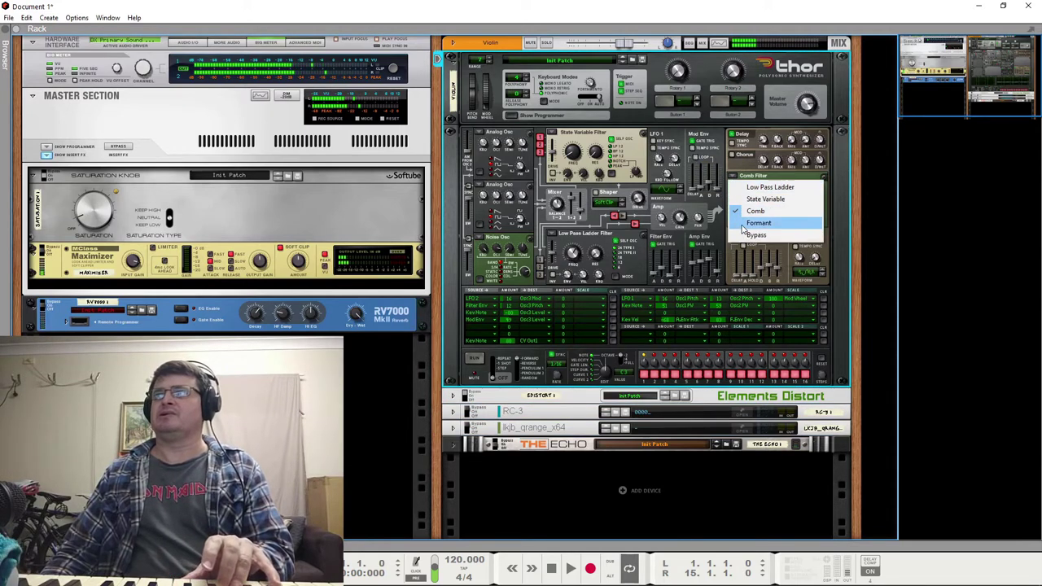
{"action": "left_click", "coordinate": [757, 234]}
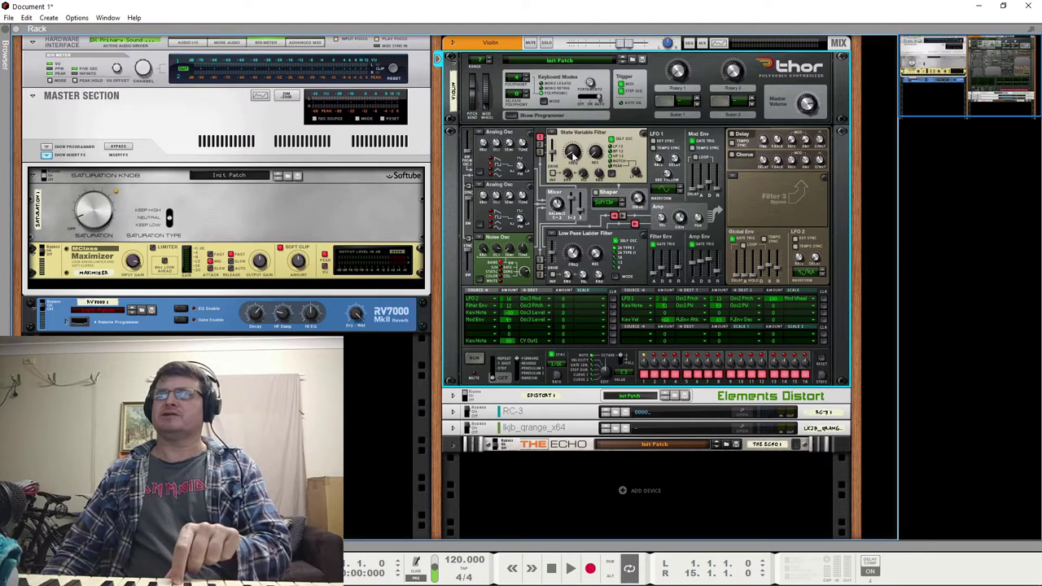
{"action": "mouse_move", "coordinate": [572, 152]}
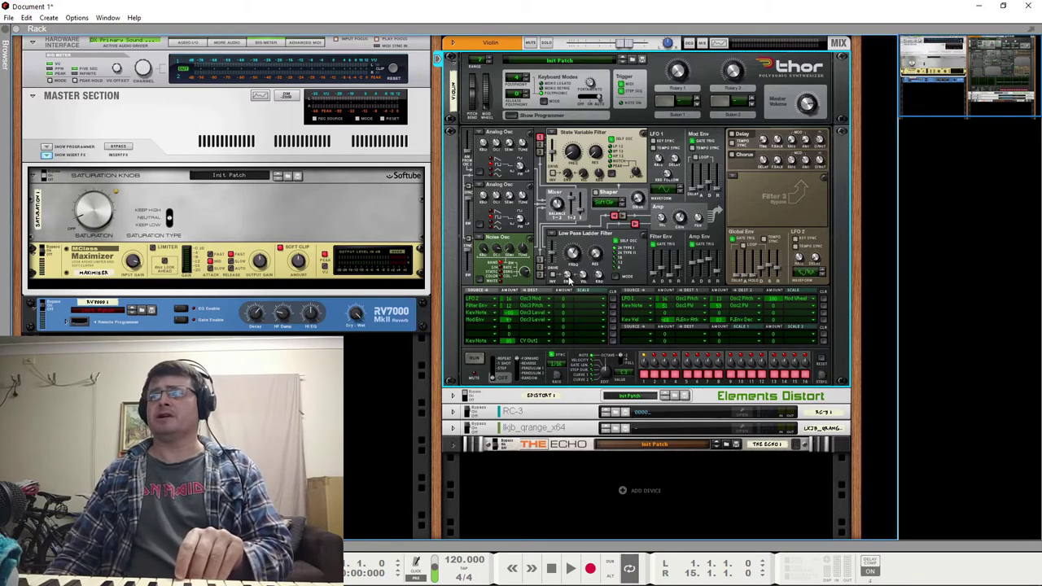
{"action": "mouse_move", "coordinate": [570, 278]}
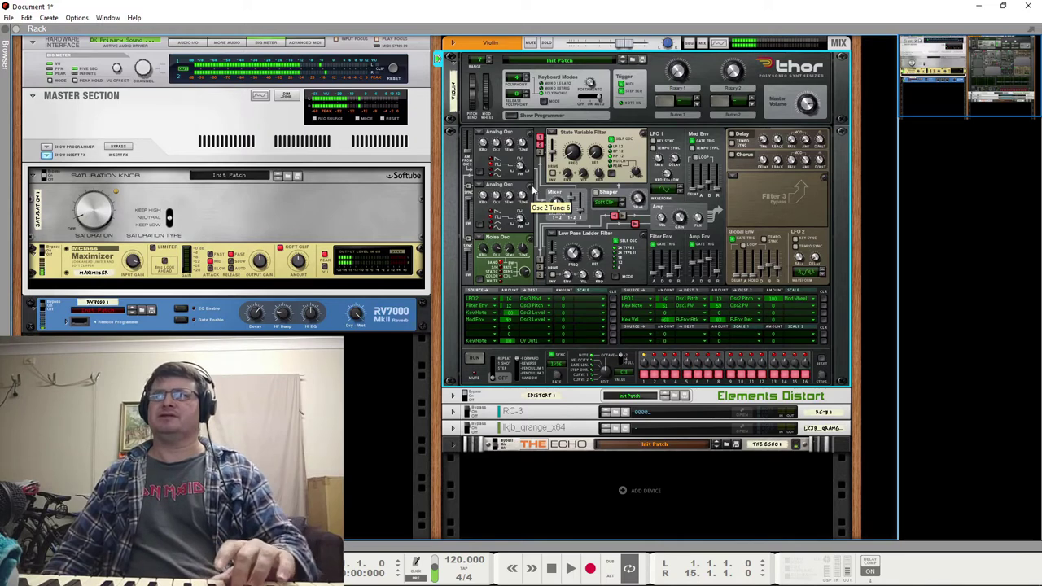
Raise the Noise Osc (Osc 3) octave knob to 9.
{"action": "left_click_drag", "start_coordinate": [533, 188], "coordinate": [533, 185]}
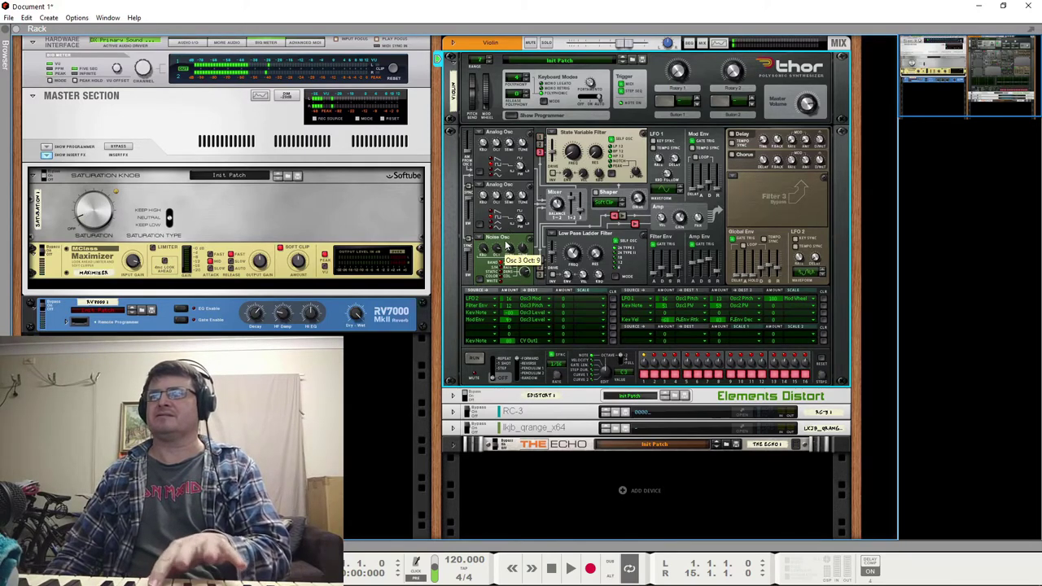
Set the Noise Osc to octave 7 and noise mod 92, and lower its mixer level about 1 dB.
{"action": "left_click_drag", "start_coordinate": [499, 259], "coordinate": [500, 265]}
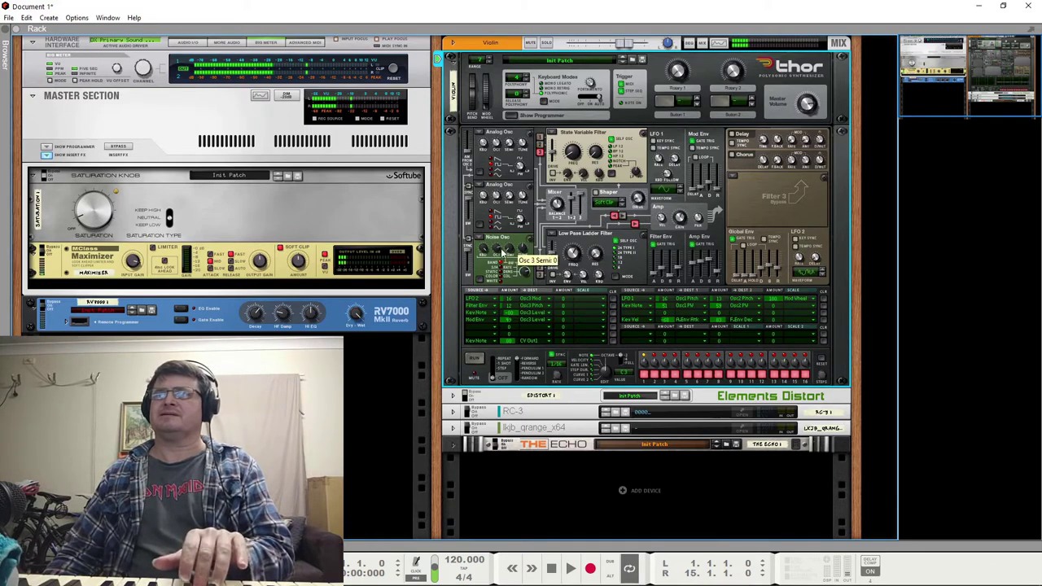
{"action": "left_click_drag", "start_coordinate": [528, 276], "coordinate": [533, 282]}
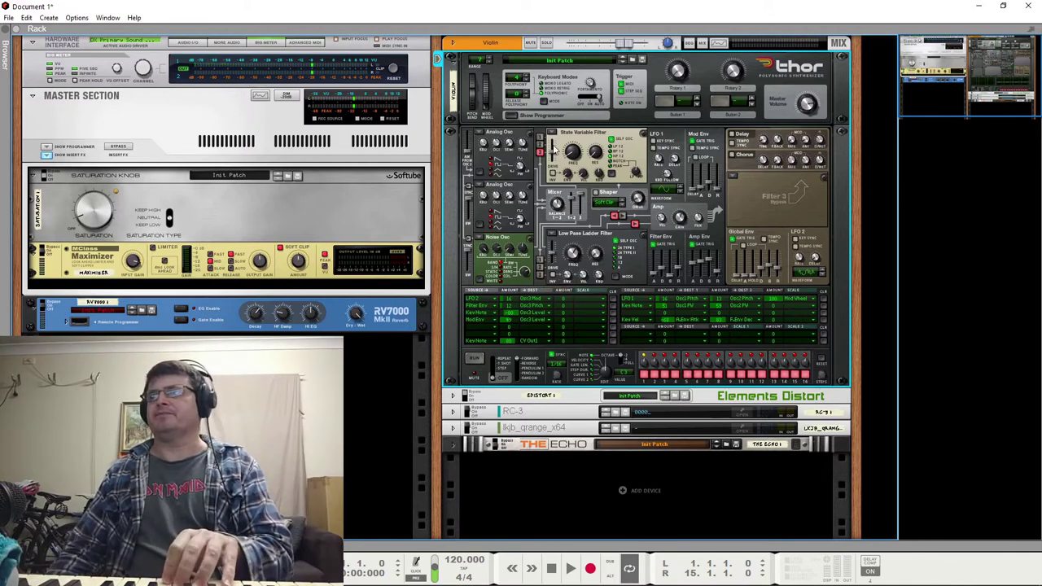
{"action": "mouse_move", "coordinate": [579, 210]}
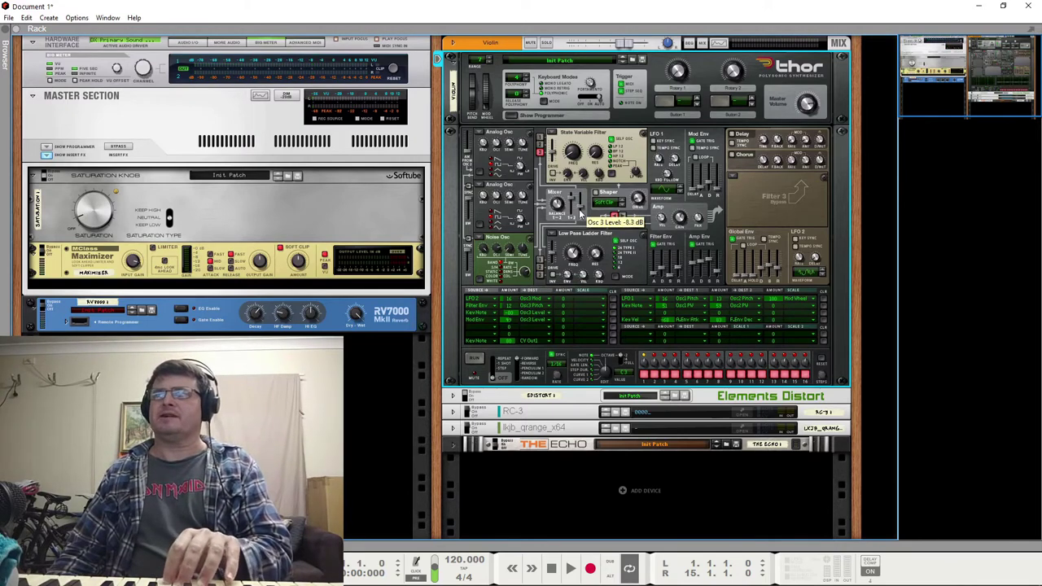
{"action": "scroll", "coordinate": [579, 210], "scroll_direction": "down", "scroll_amount": 2}
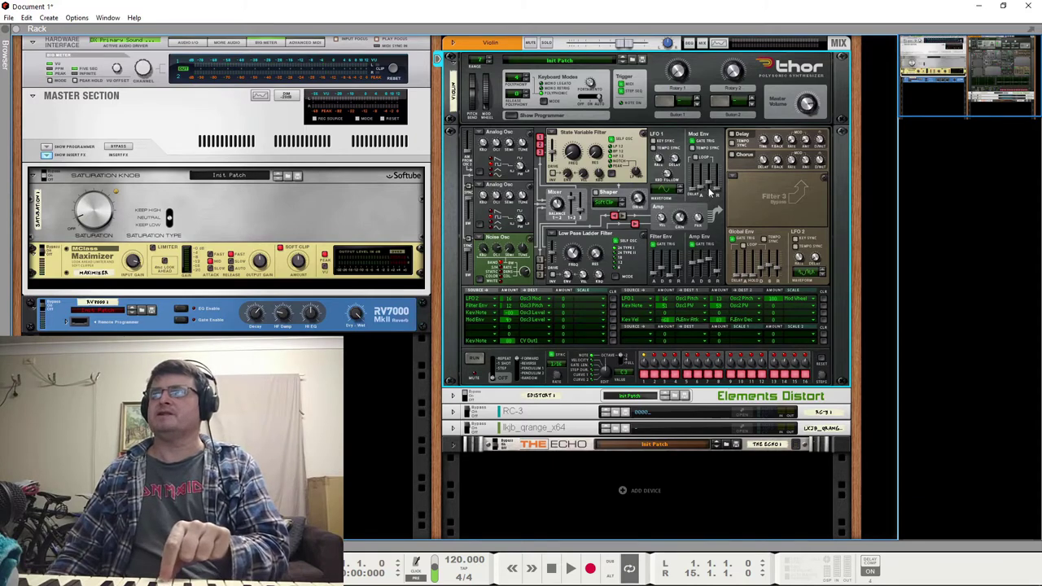
{"action": "mouse_move", "coordinate": [709, 189]}
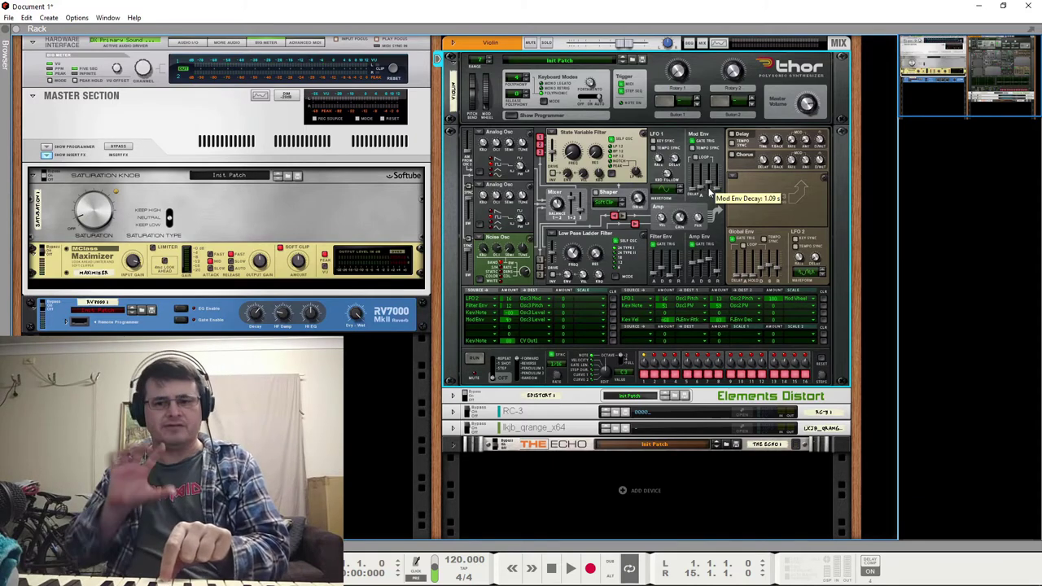
Select and unfold Elements Distort, then try different waveshaper shapes.
{"action": "left_click", "coordinate": [471, 397]}
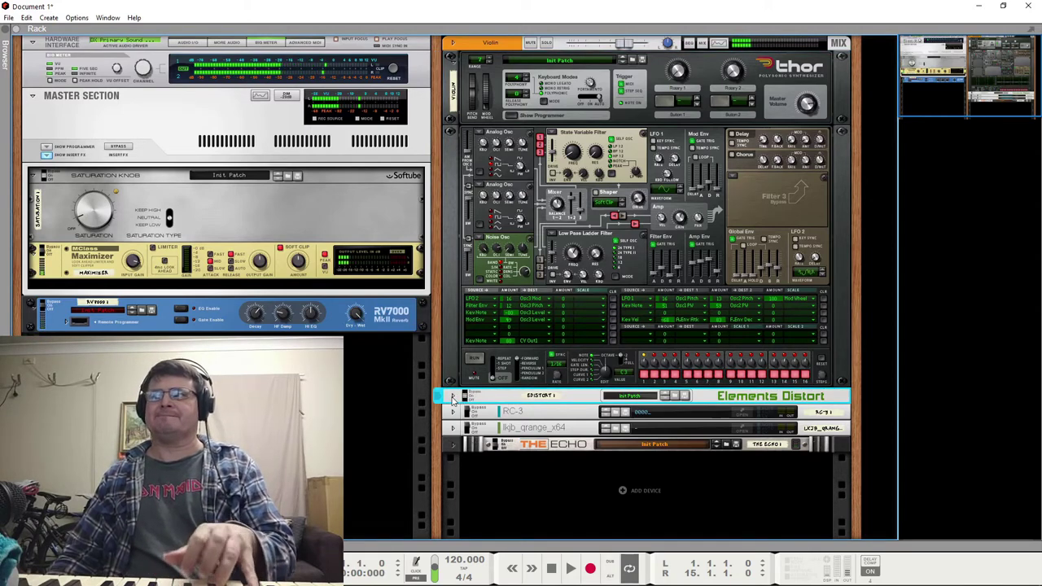
{"action": "left_click", "coordinate": [453, 397]}
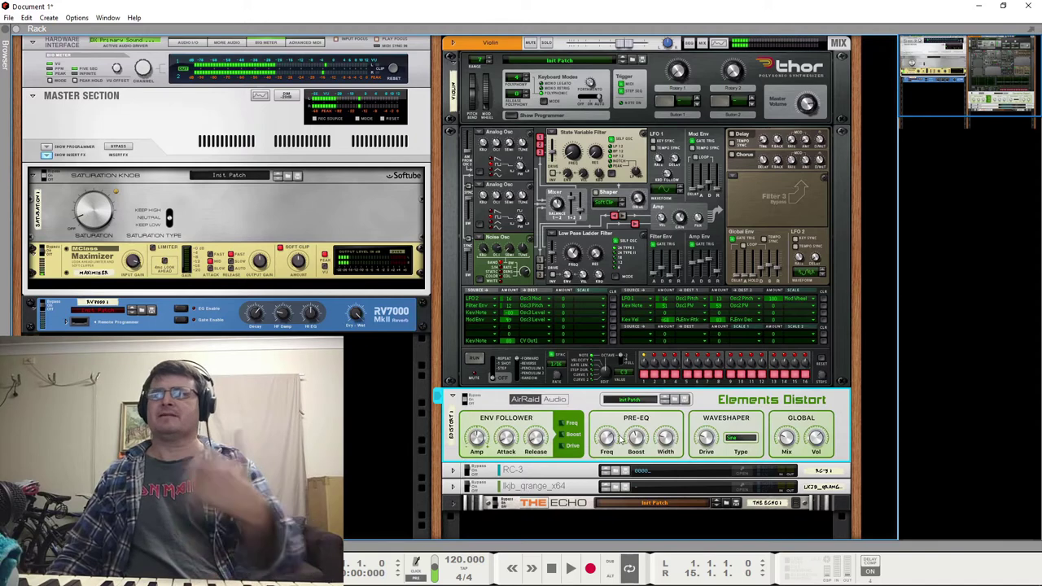
{"action": "left_click", "coordinate": [741, 440]}
{"action": "left_click", "coordinate": [743, 444]}
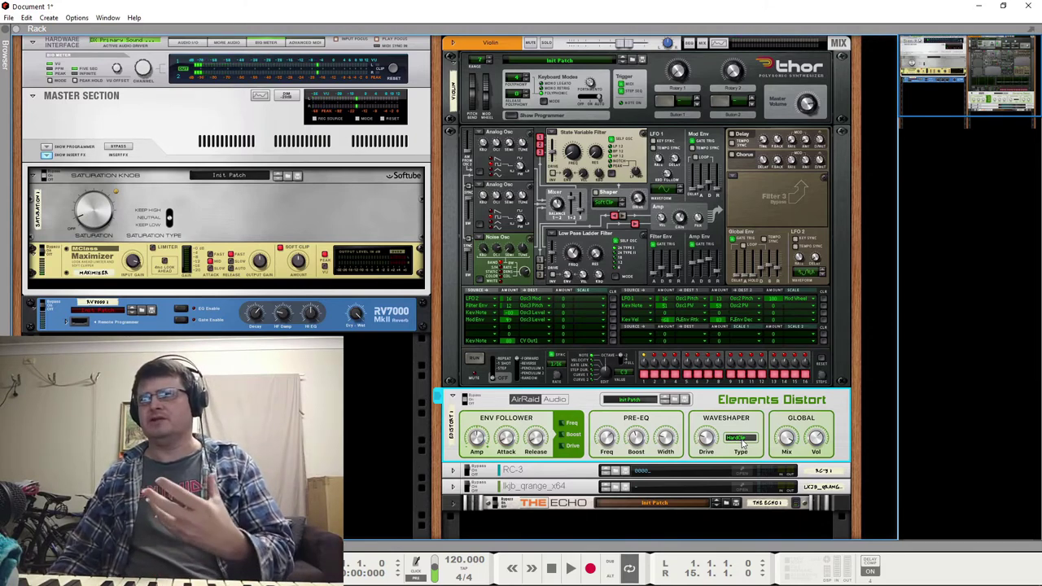
Switch the Elements Distort waveshaper to Hyperbolic, then to Sine.
{"action": "left_click", "coordinate": [743, 442]}
{"action": "left_click", "coordinate": [755, 459]}
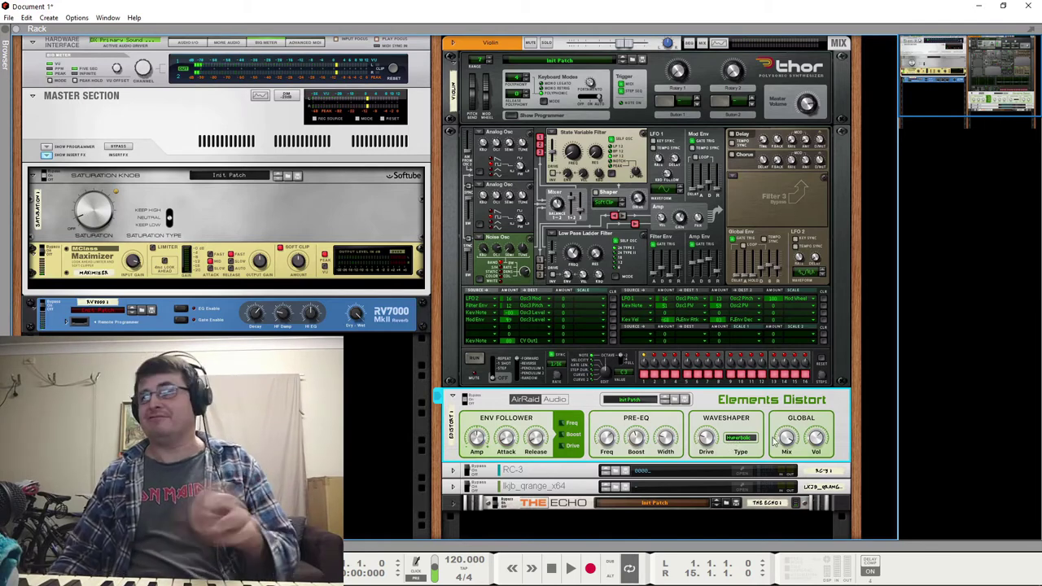
{"action": "left_click", "coordinate": [748, 445]}
{"action": "left_click", "coordinate": [760, 470]}
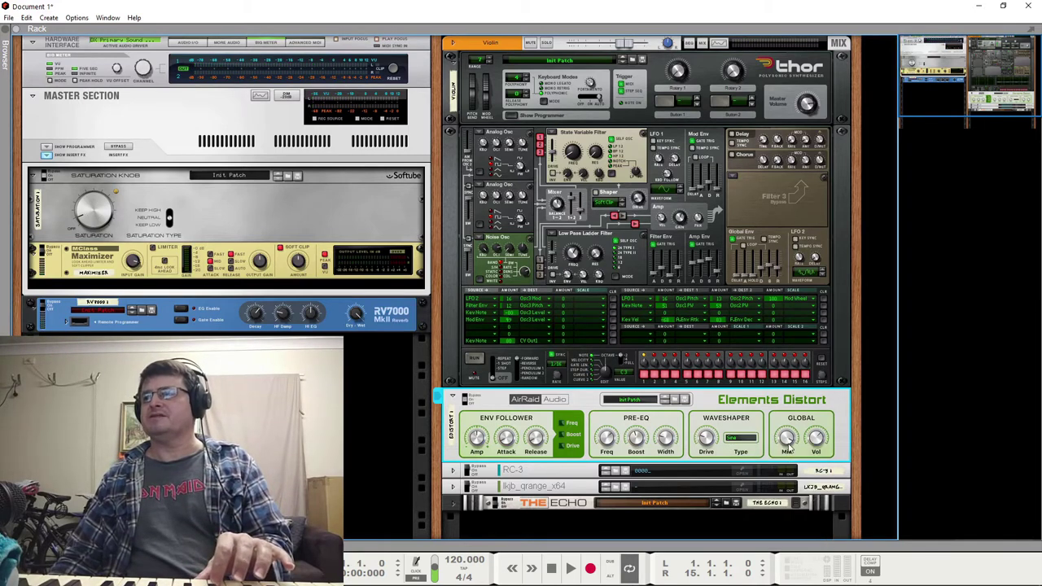
Fold Elements Distort, then cycle Filter 3 through Comb and Bypass, ending with a Comb Filter loaded.
{"action": "left_click", "coordinate": [454, 398]}
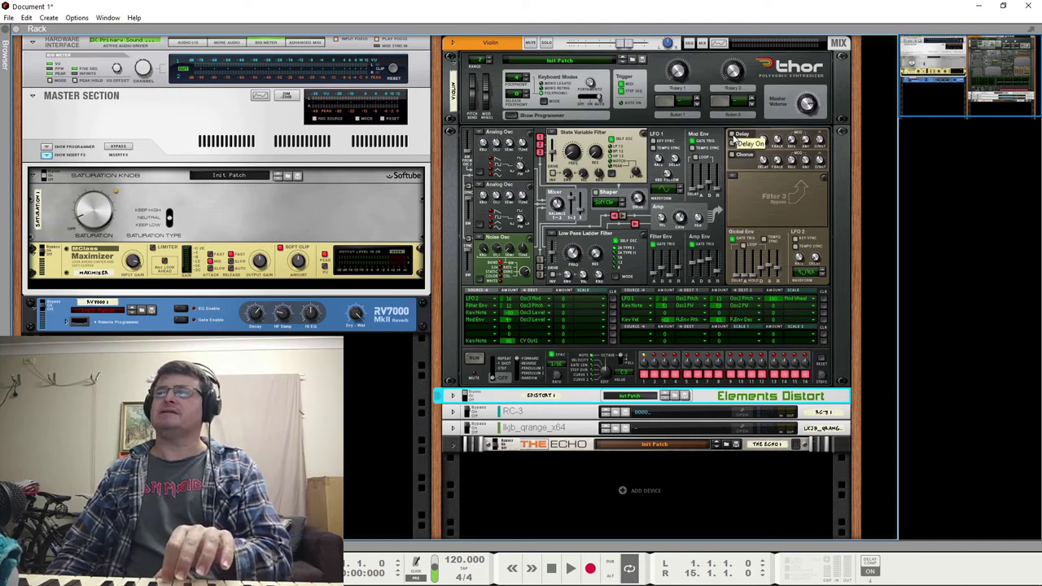
{"action": "left_click", "coordinate": [736, 176]}
{"action": "left_click", "coordinate": [752, 213]}
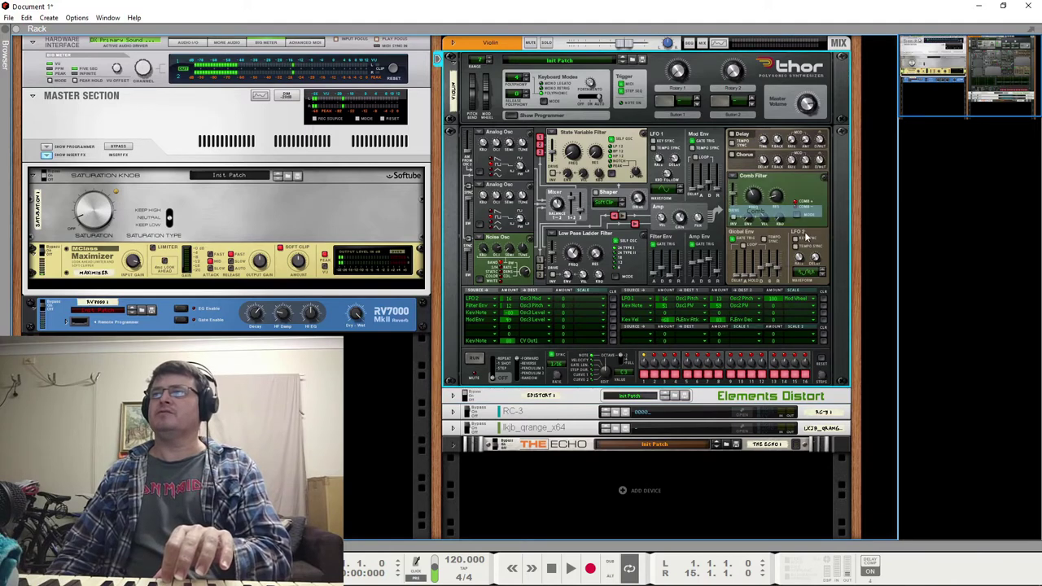
{"action": "left_click", "coordinate": [735, 183]}
{"action": "left_click", "coordinate": [757, 234]}
{"action": "left_click", "coordinate": [735, 179]}
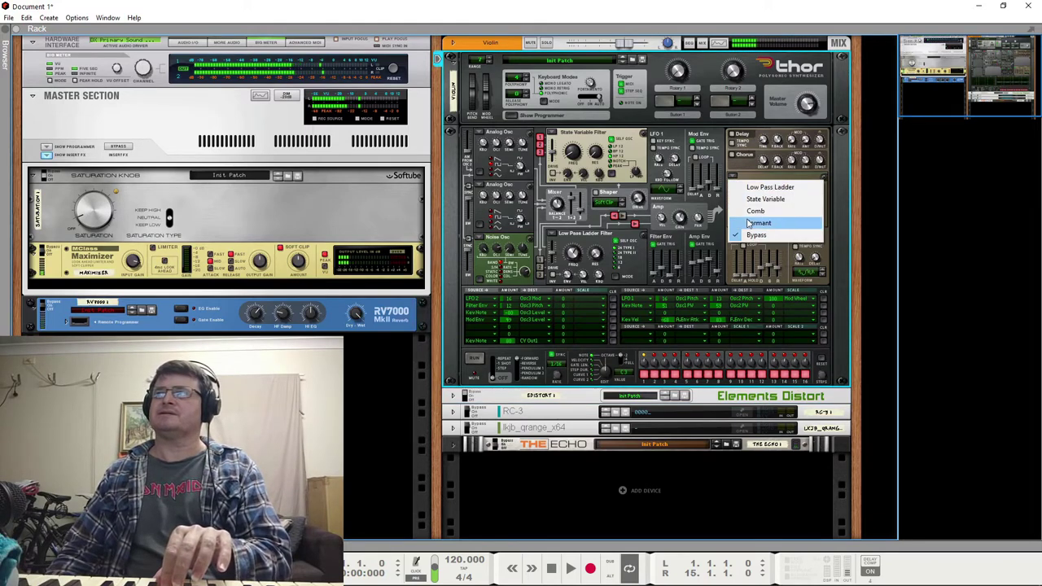
{"action": "left_click", "coordinate": [753, 211]}
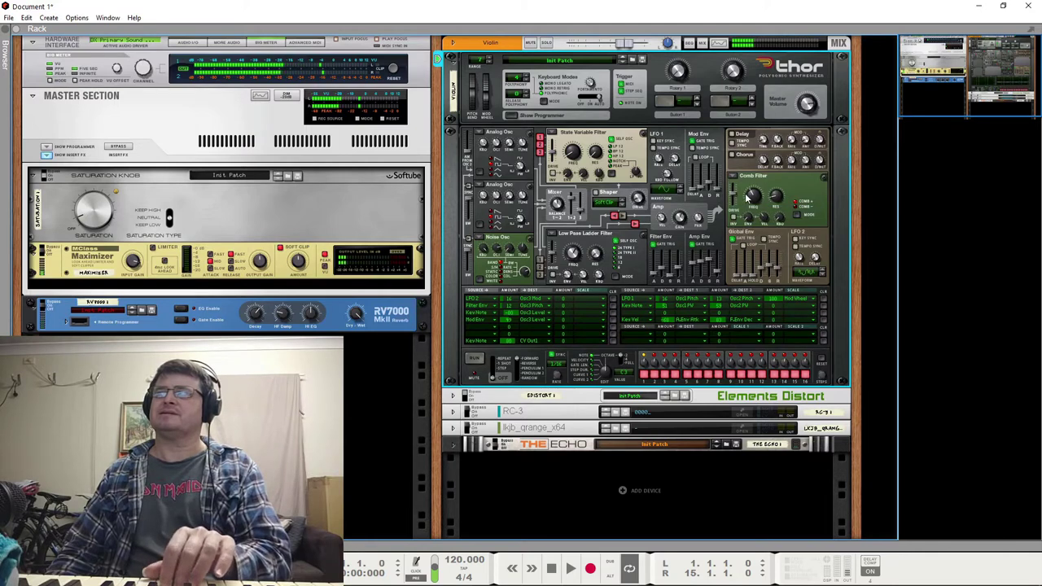
{"action": "mouse_move", "coordinate": [749, 197]}
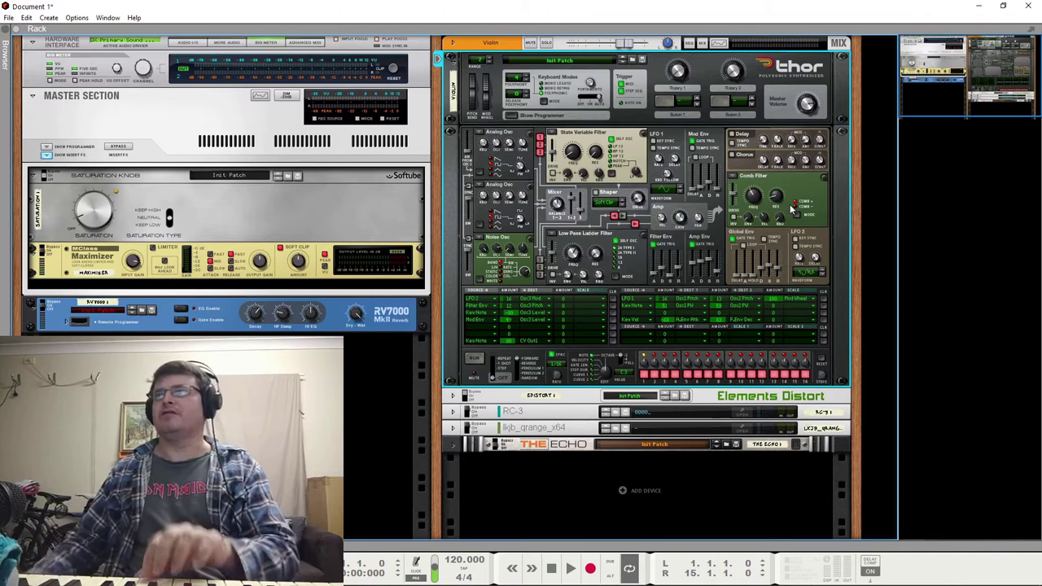
Bypass Filter 3, turn on Thor's delay, and shorten the delay time to about 15.7 ms.
{"action": "left_click", "coordinate": [736, 179]}
{"action": "left_click", "coordinate": [755, 235]}
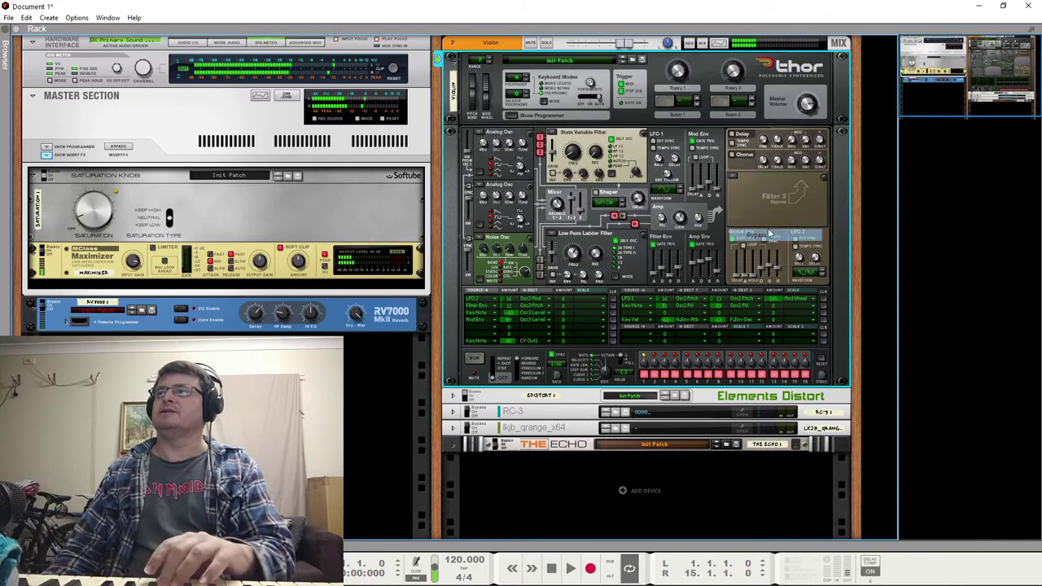
{"action": "left_click", "coordinate": [731, 136]}
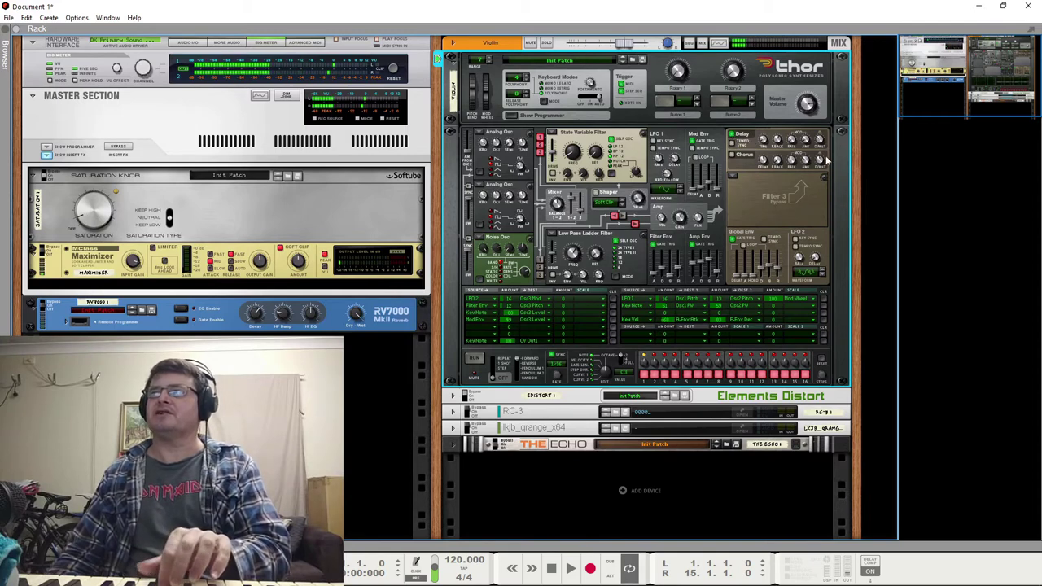
{"action": "mouse_move", "coordinate": [820, 143]}
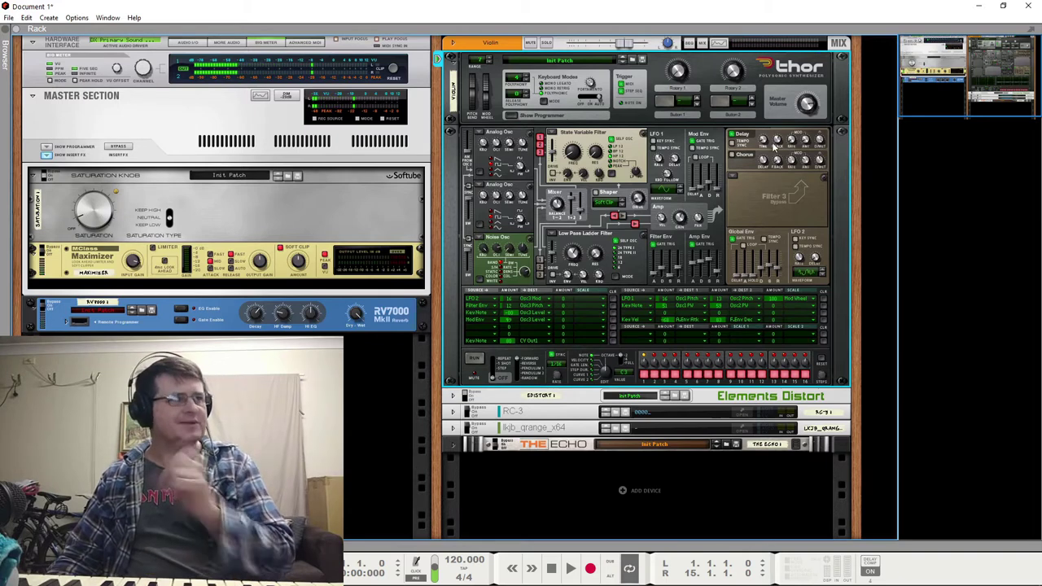
{"action": "mouse_move", "coordinate": [765, 143]}
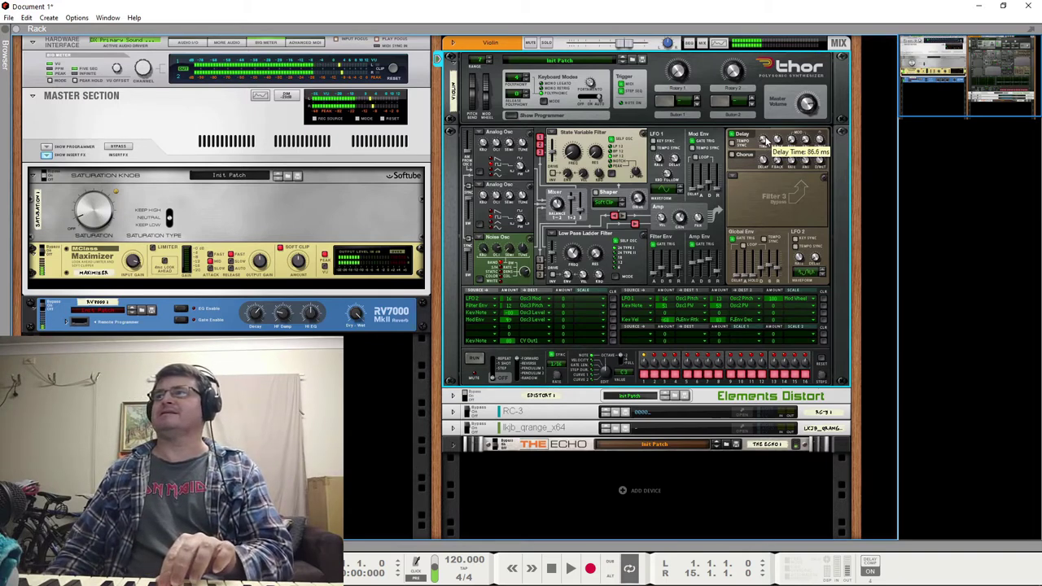
{"action": "scroll", "coordinate": [765, 144], "scroll_direction": "up", "scroll_amount": 3}
{"action": "left_click_drag", "start_coordinate": [765, 144], "coordinate": [764, 154]}
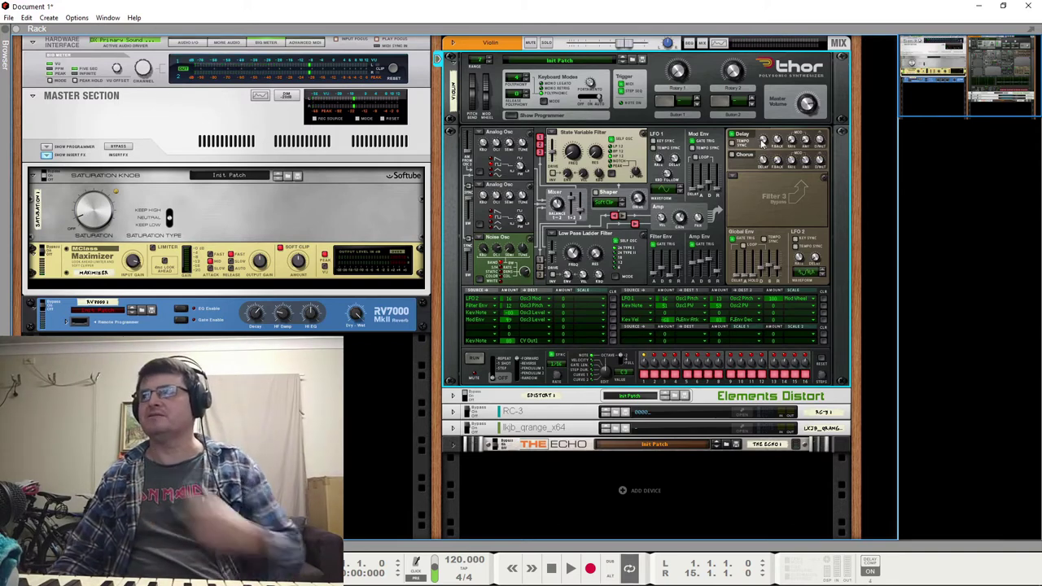
Set delay feedback to 97 and rate to 0.86 Hz, leaving the delay amount at 5.
{"action": "mouse_move", "coordinate": [763, 142]}
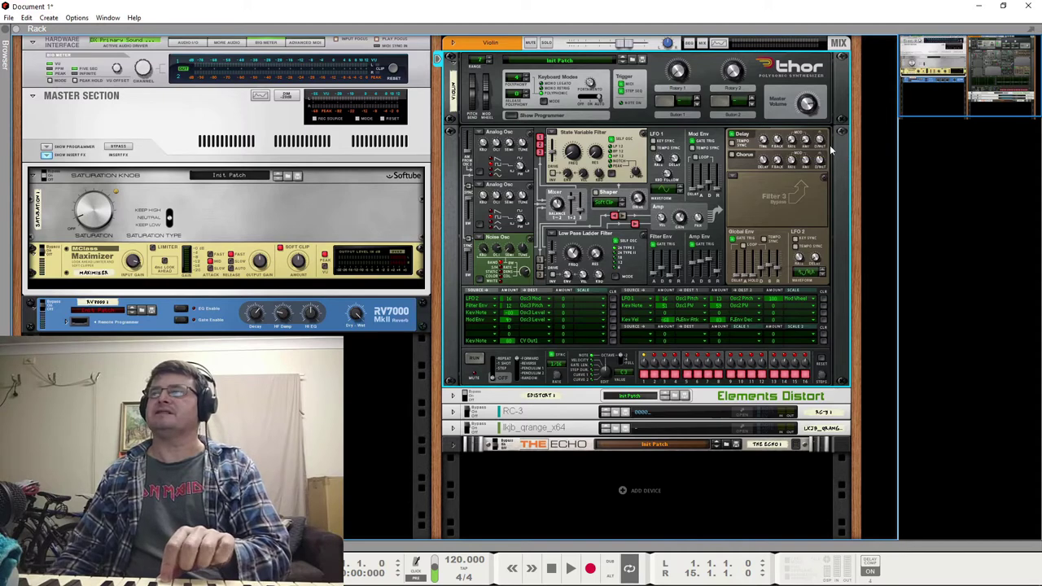
{"action": "mouse_move", "coordinate": [817, 169]}
{"action": "left_click_drag", "start_coordinate": [786, 140], "coordinate": [789, 118]}
{"action": "mouse_move", "coordinate": [820, 155]}
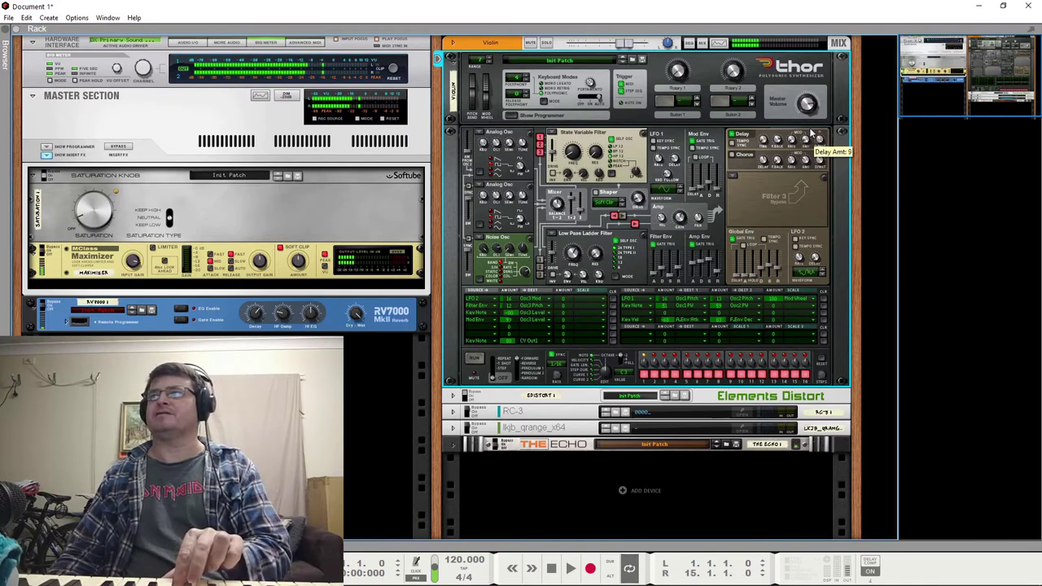
{"action": "scroll", "coordinate": [811, 133], "scroll_direction": "up", "scroll_amount": 2}
{"action": "left_click_drag", "start_coordinate": [812, 133], "coordinate": [806, 140]}
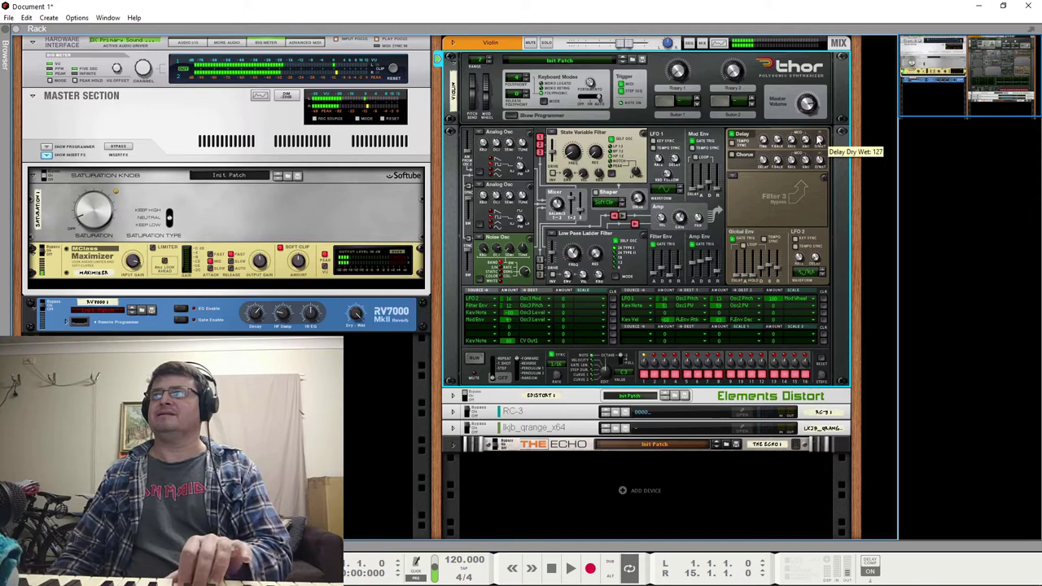
{"action": "scroll", "coordinate": [812, 145], "scroll_direction": "up", "scroll_amount": 4}
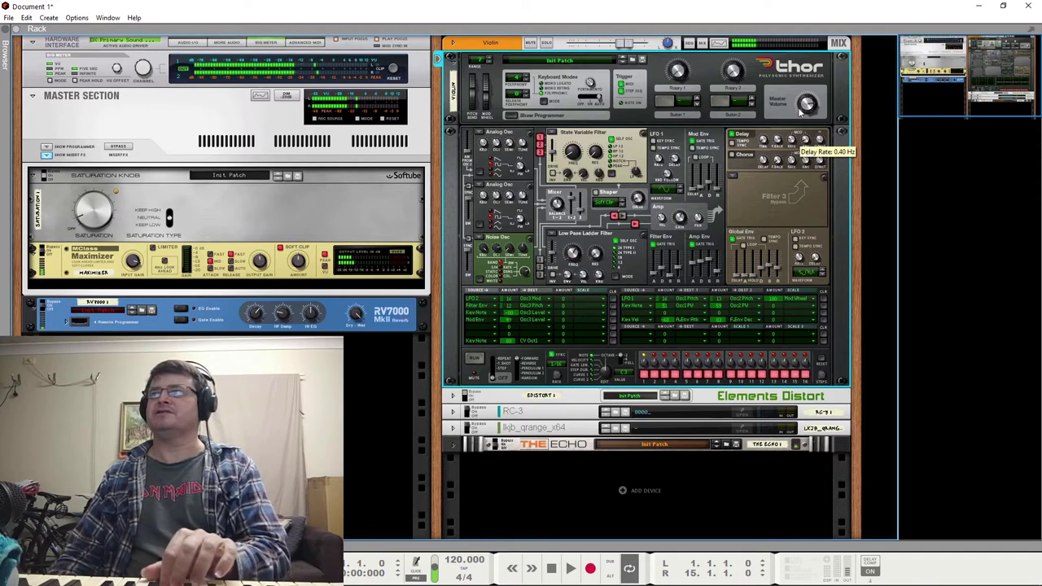
{"action": "left_click_drag", "start_coordinate": [791, 143], "coordinate": [806, 101]}
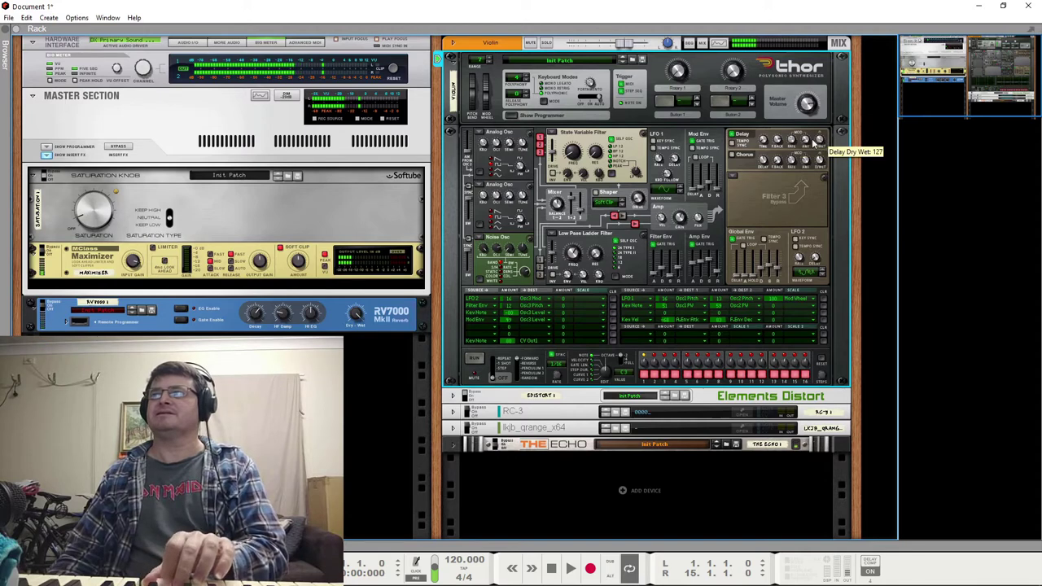
{"action": "left_click_drag", "start_coordinate": [806, 140], "coordinate": [794, 196]}
{"action": "left_click_drag", "start_coordinate": [806, 143], "coordinate": [832, 224]}
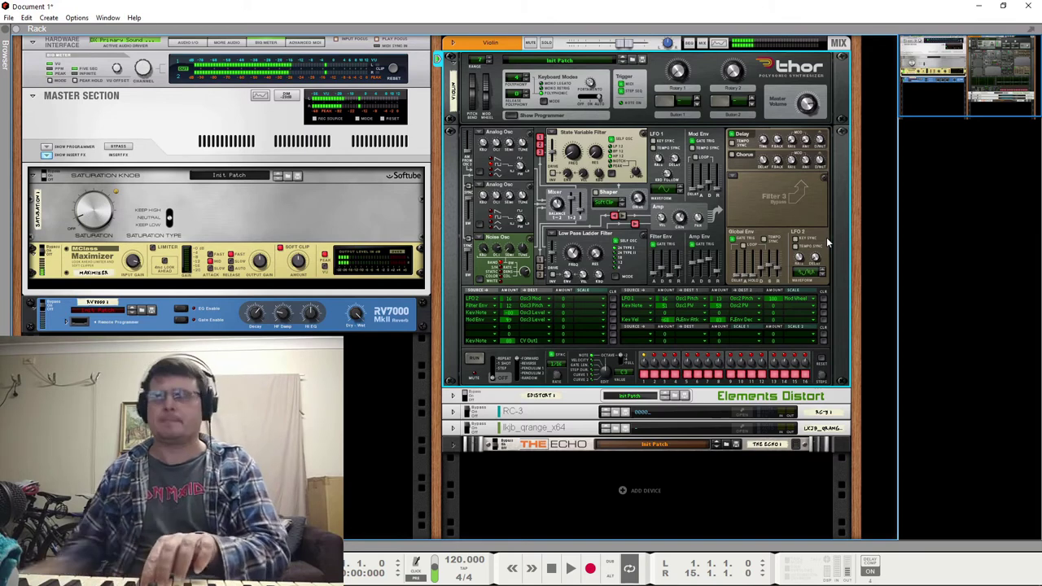
Reload the Comb Filter into Filter 3 and collapse Thor's programmer panel.
{"action": "left_click", "coordinate": [734, 175]}
{"action": "left_click", "coordinate": [741, 211]}
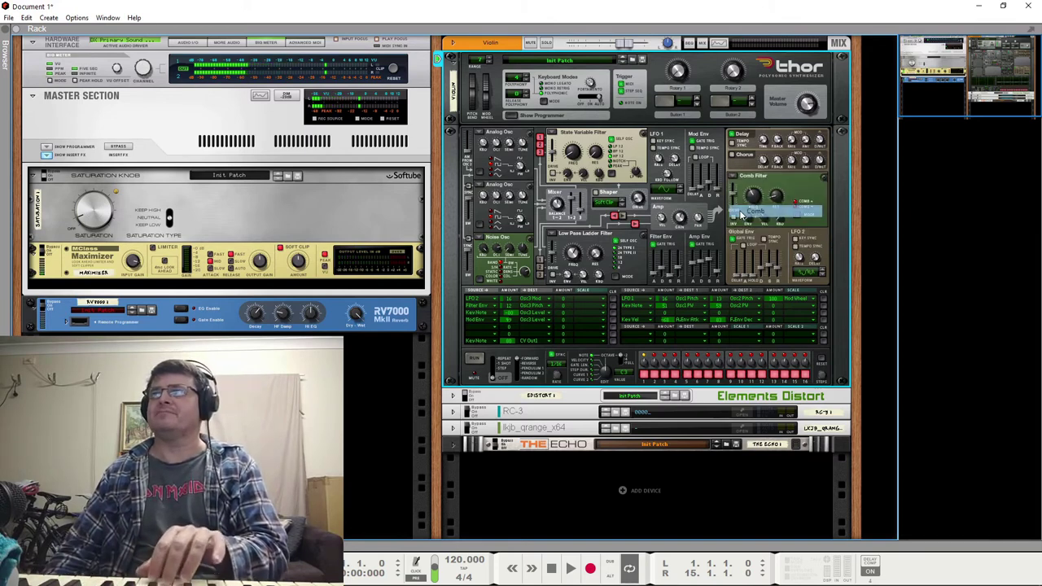
{"action": "left_click", "coordinate": [510, 116]}
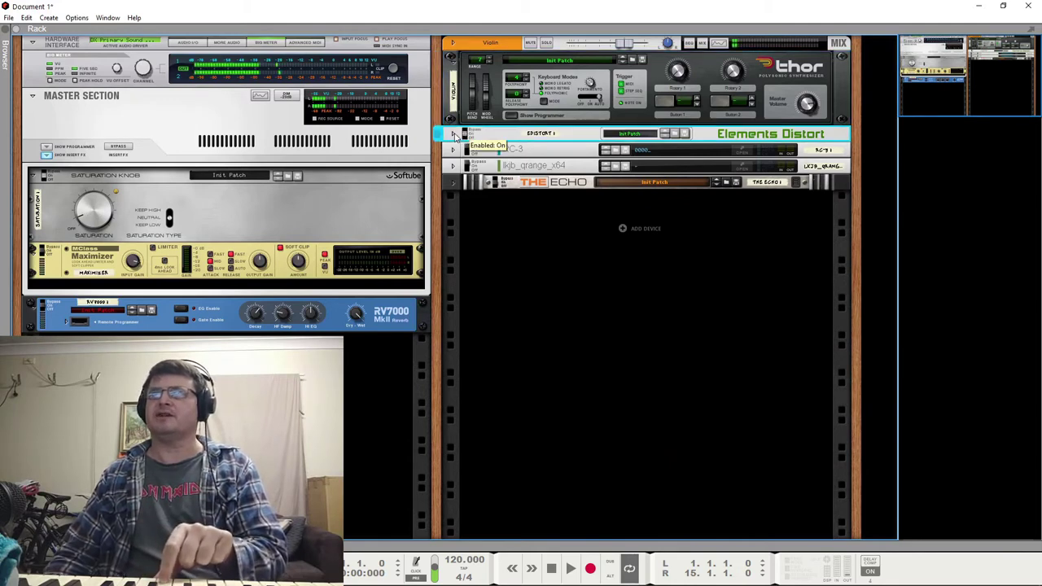
{"action": "left_click", "coordinate": [453, 135]}
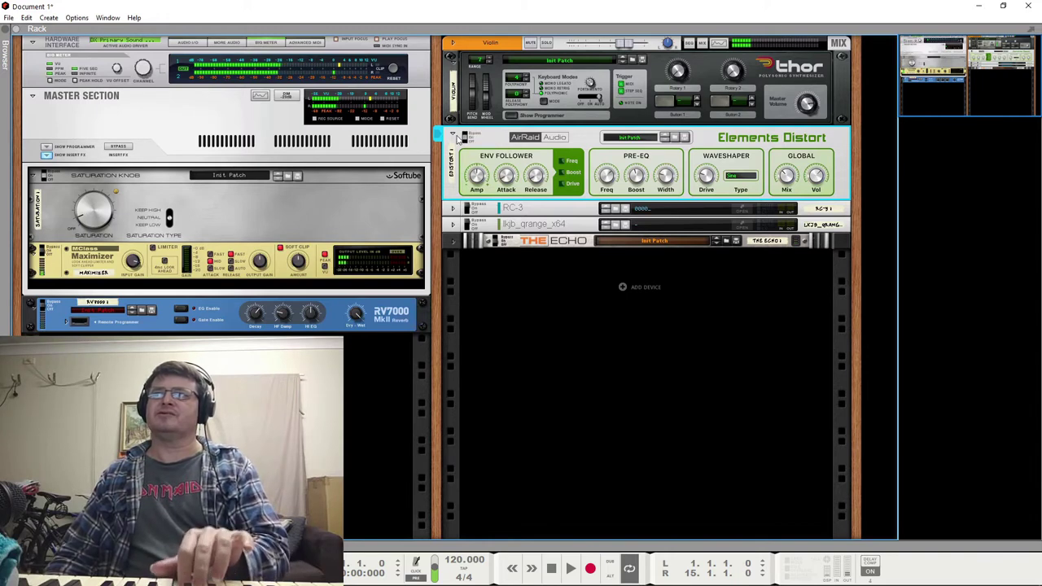
{"action": "left_click", "coordinate": [454, 134]}
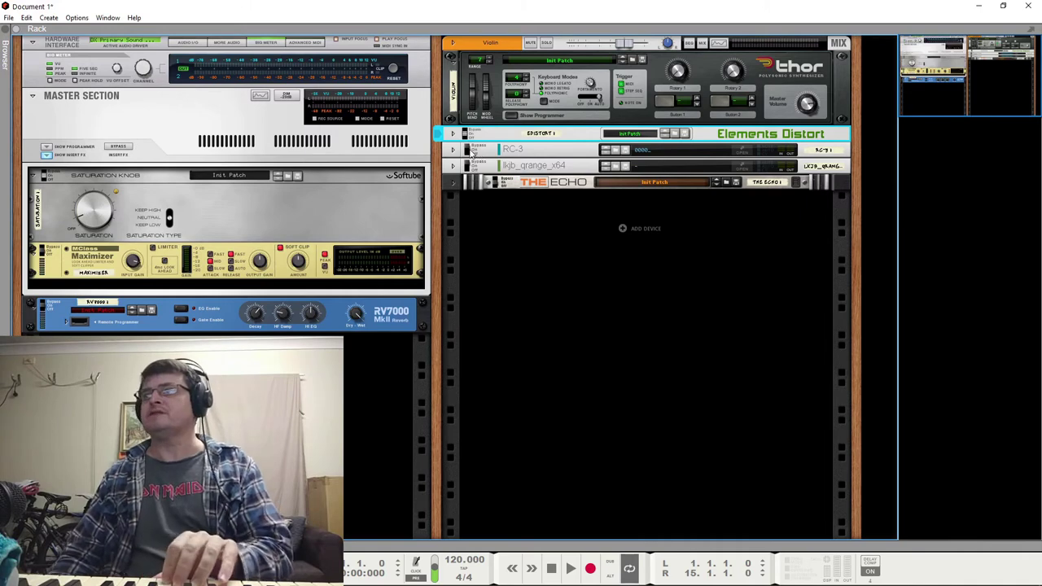
Unfold the RC-3 device, open its plugin window, and move it to the right over the rack.
{"action": "left_click", "coordinate": [454, 149]}
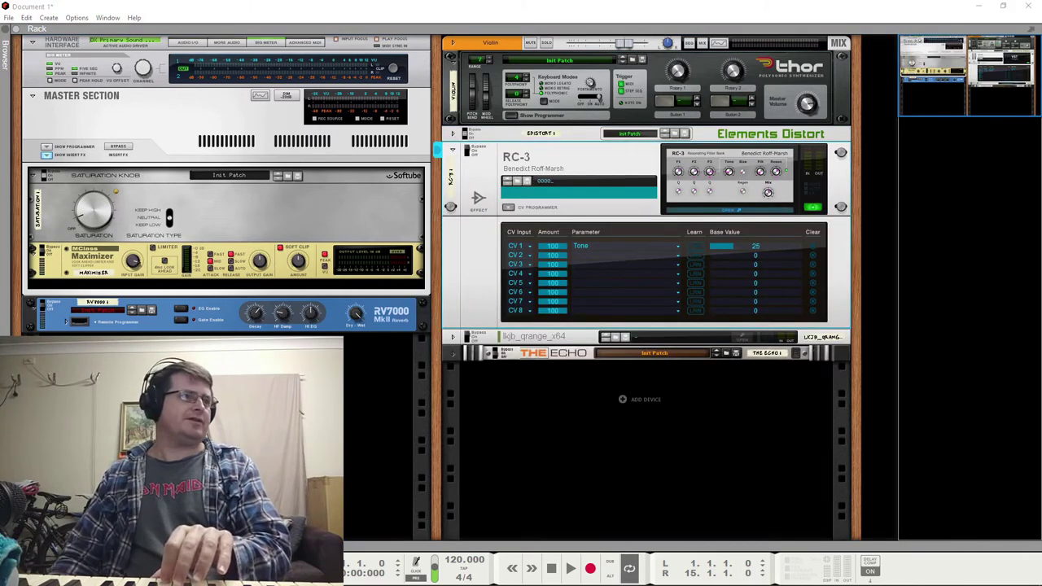
{"action": "left_click_drag", "start_coordinate": [385, 367], "coordinate": [650, 344]}
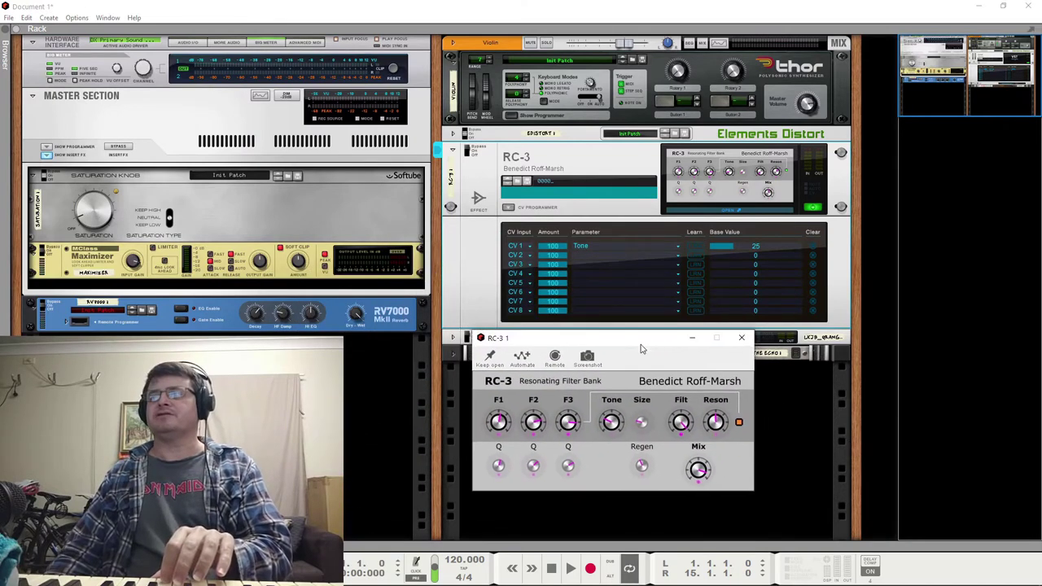
{"action": "left_click", "coordinate": [489, 358]}
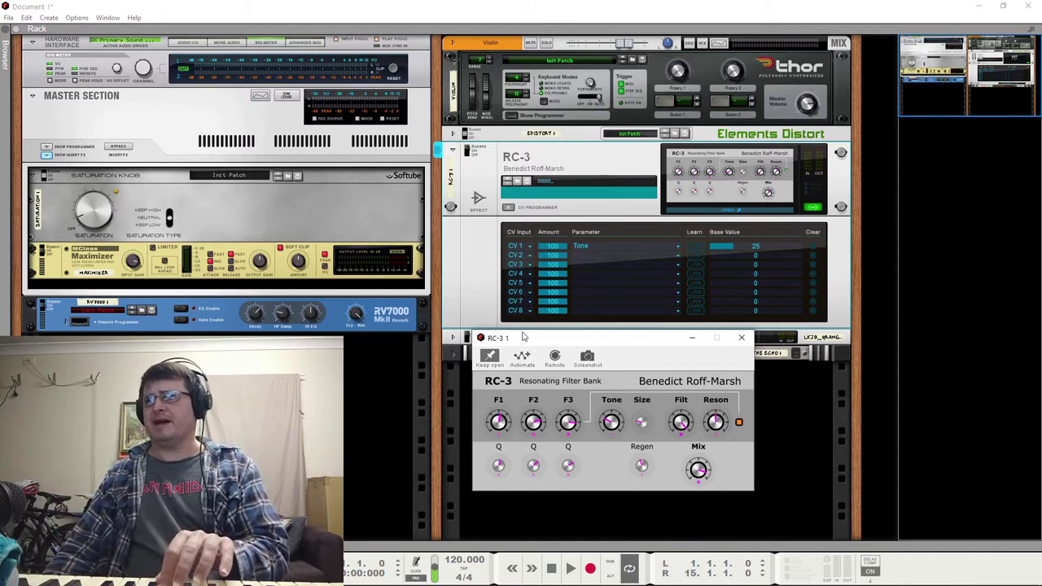
{"action": "left_click", "coordinate": [470, 156]}
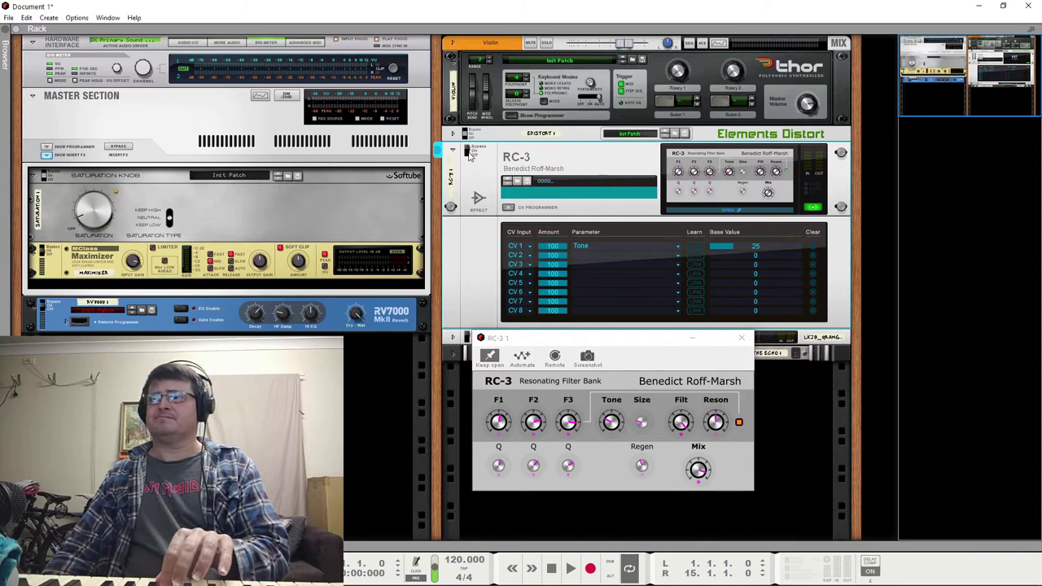
{"action": "left_click_drag", "start_coordinate": [565, 338], "coordinate": [651, 342]}
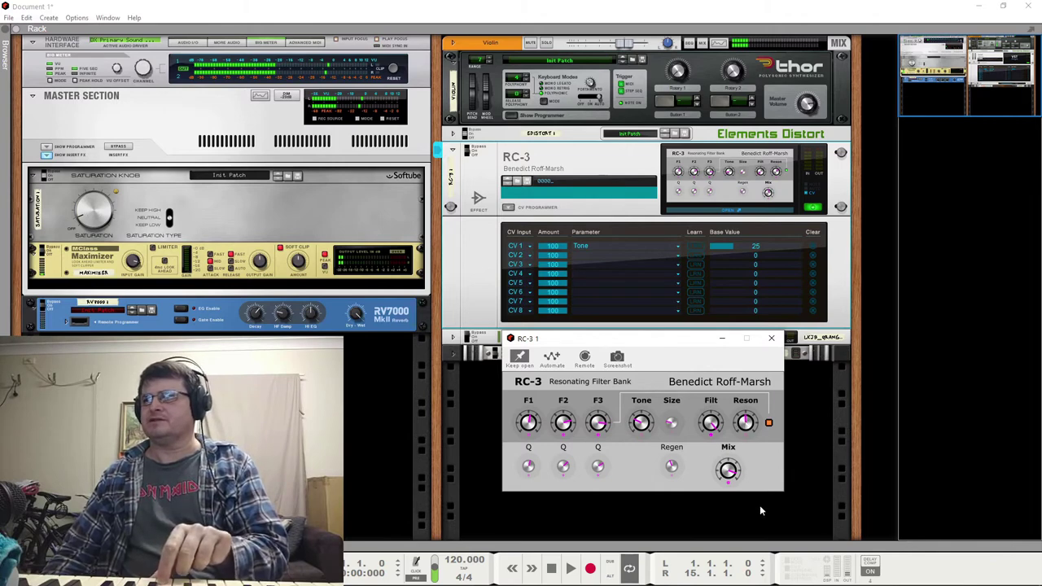
Close the RC-3 1 plugin window and bring it straight back over the rack.
{"action": "left_click", "coordinate": [771, 338]}
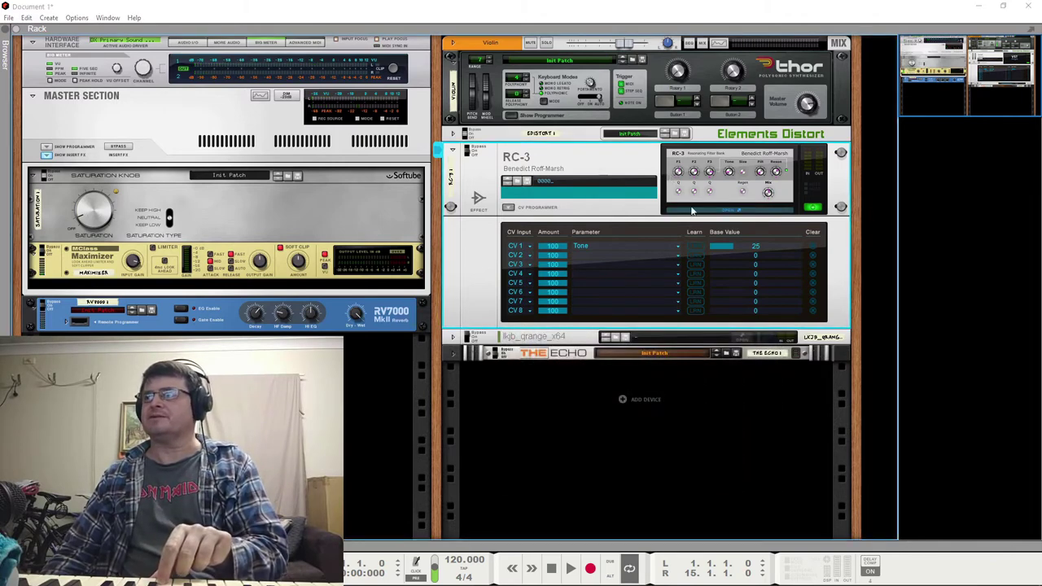
{"action": "left_click", "coordinate": [728, 209]}
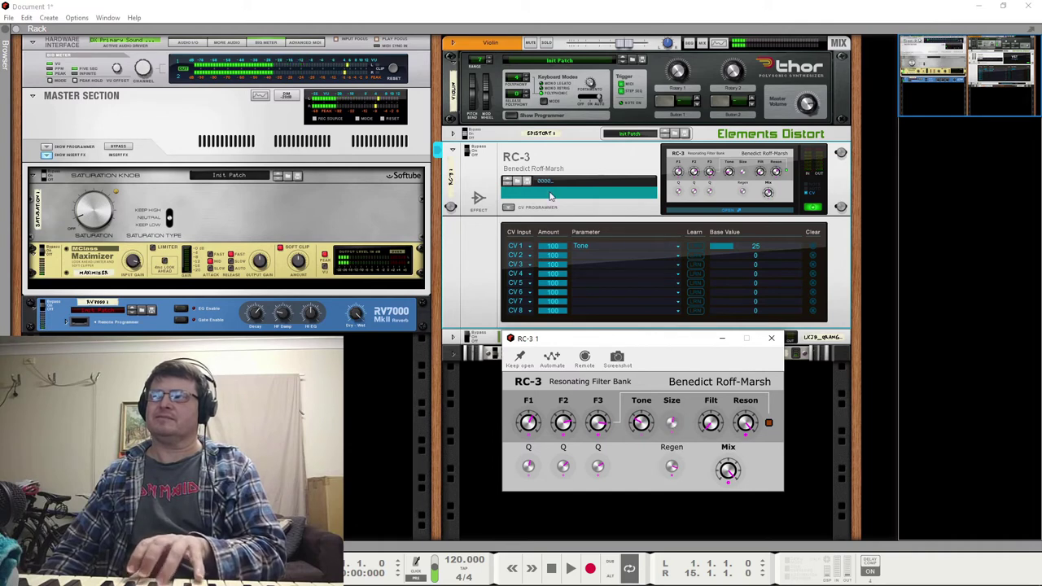
Lower the RC-3's CV 1 amount to Tone from 100 to 0, leaving Tone at 25.
{"action": "left_click_drag", "start_coordinate": [556, 248], "coordinate": [569, 323]}
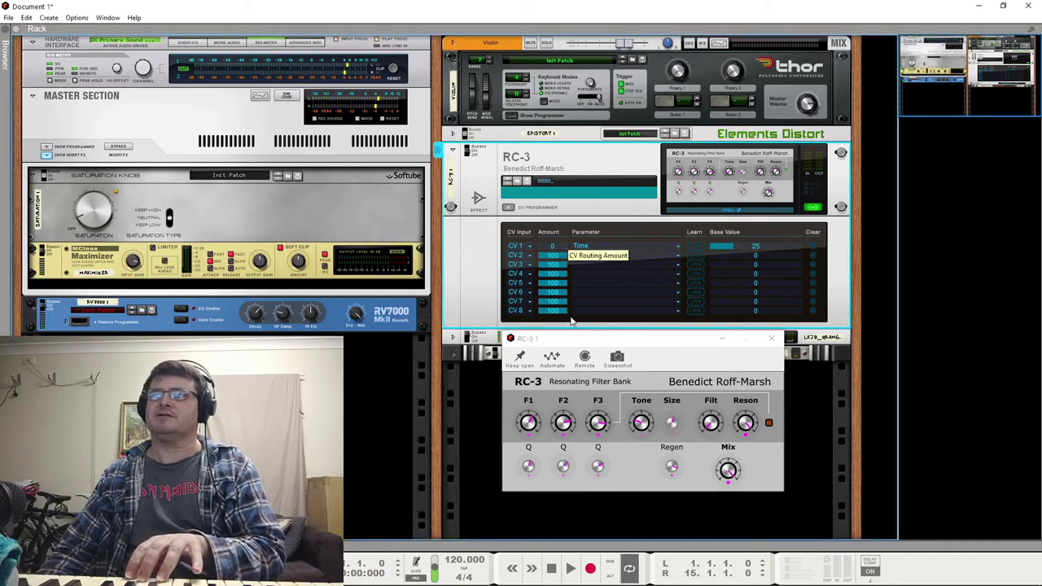
{"action": "left_click", "coordinate": [671, 431]}
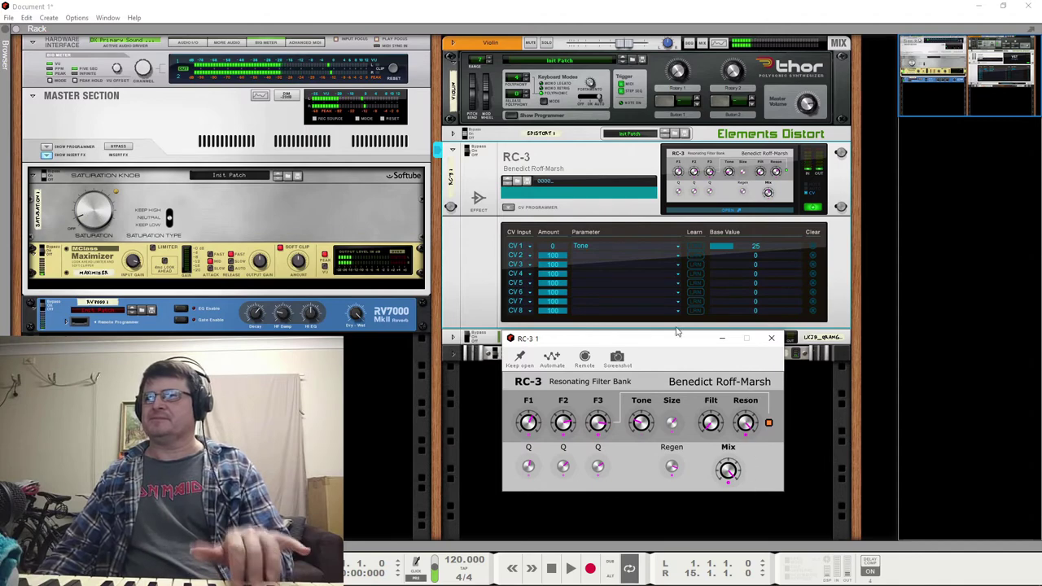
Expand Thor's programmer, flip the rack to view the rear cabling and back, then collapse it.
{"action": "left_click", "coordinate": [511, 114]}
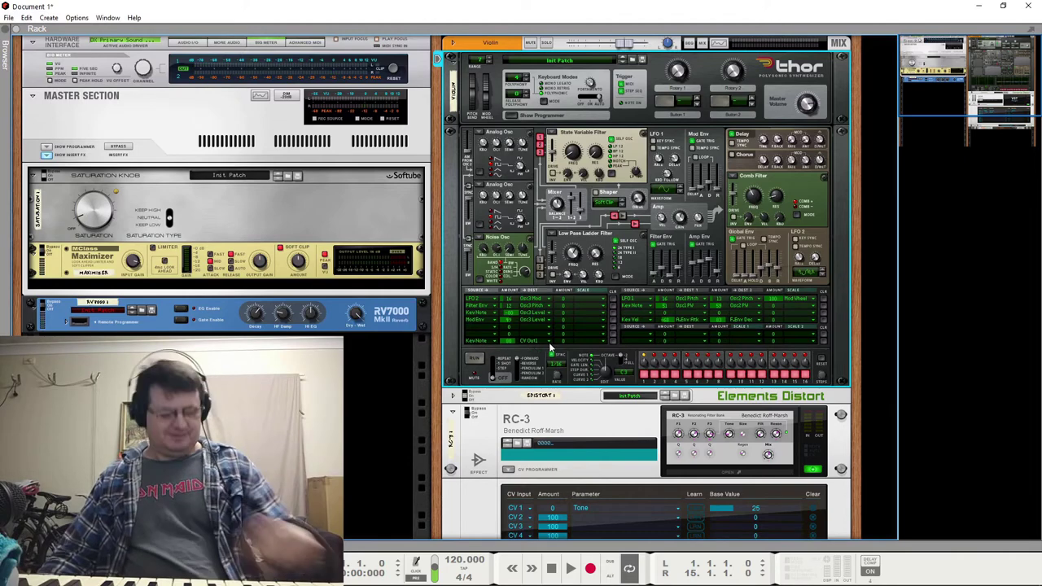
{"action": "key", "text": "Tab"}
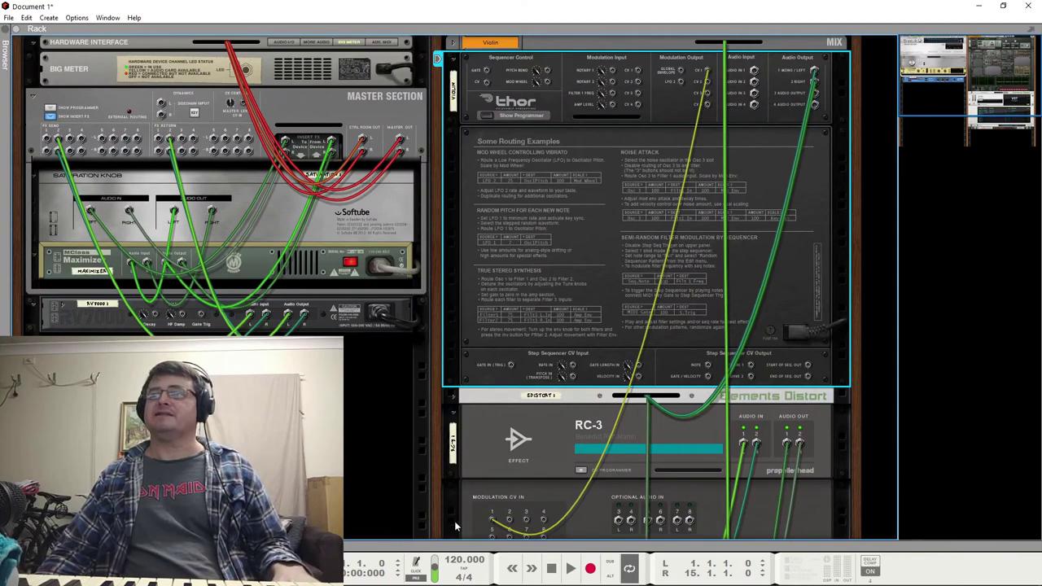
{"action": "key", "text": "Tab"}
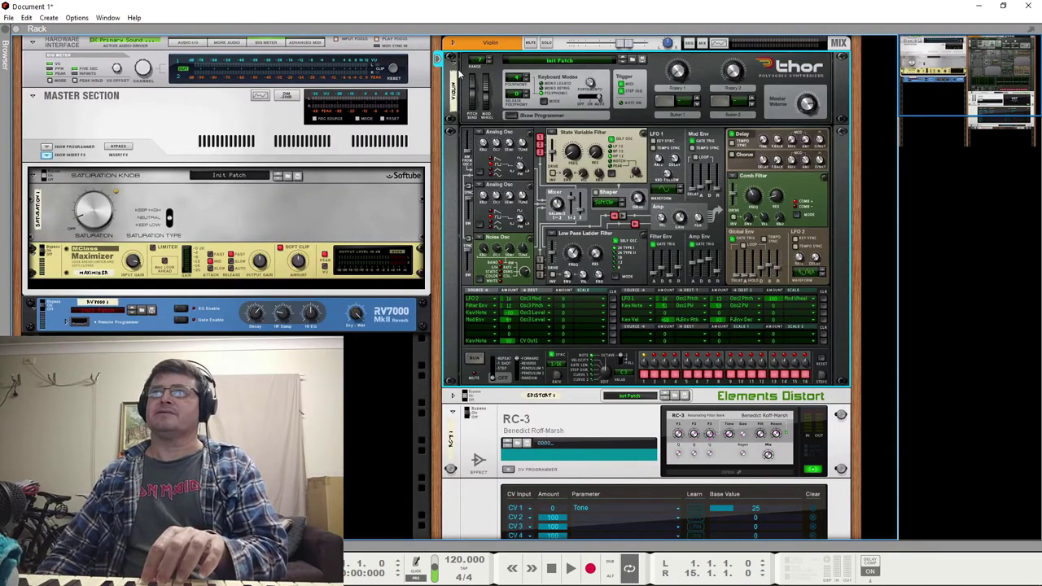
{"action": "left_click", "coordinate": [508, 115]}
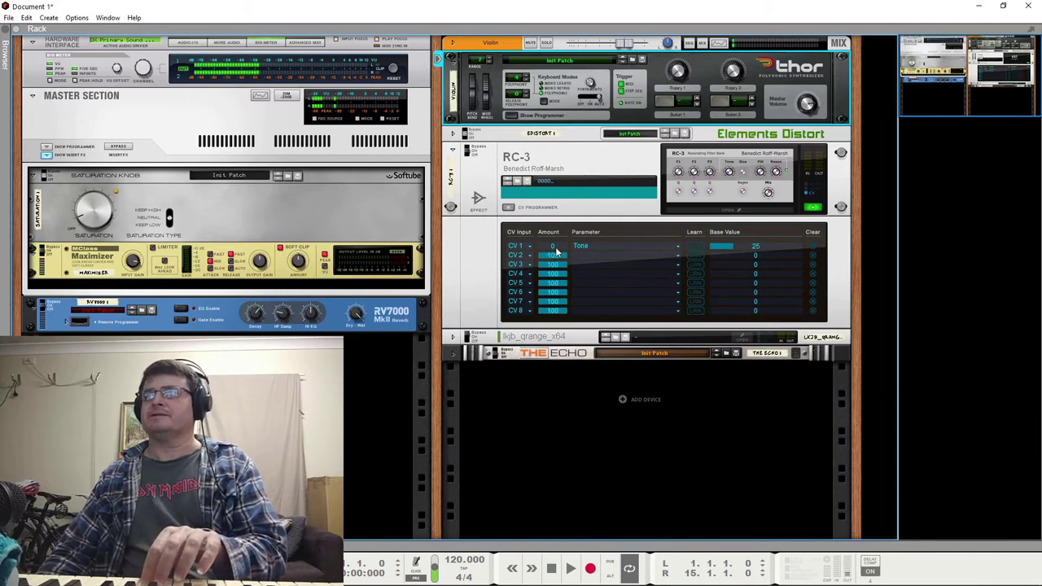
Raise RC-3's CV 1 Tone amount back to 100 and pin its panel window open.
{"action": "left_click_drag", "start_coordinate": [552, 246], "coordinate": [568, 171]}
{"action": "left_click", "coordinate": [730, 209]}
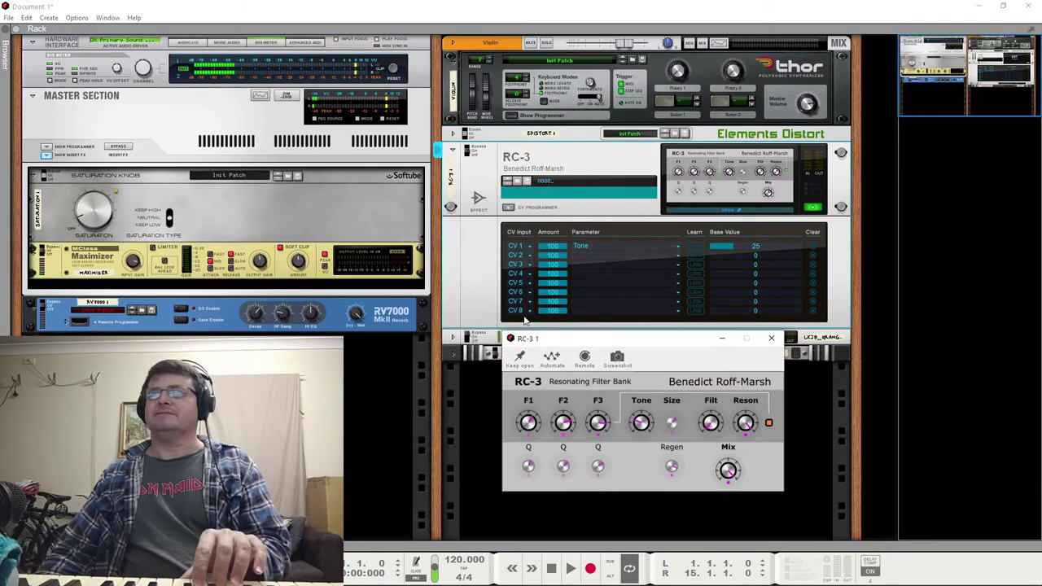
{"action": "left_click", "coordinate": [519, 356]}
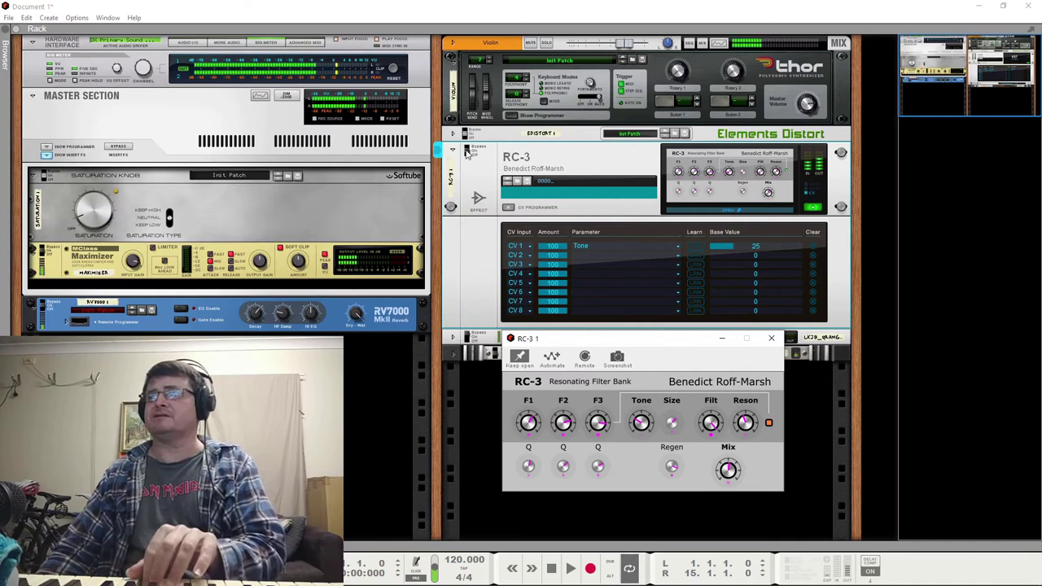
Switch the RC-3 off and back on to compare, then bring its editor window forward.
{"action": "left_click", "coordinate": [470, 151]}
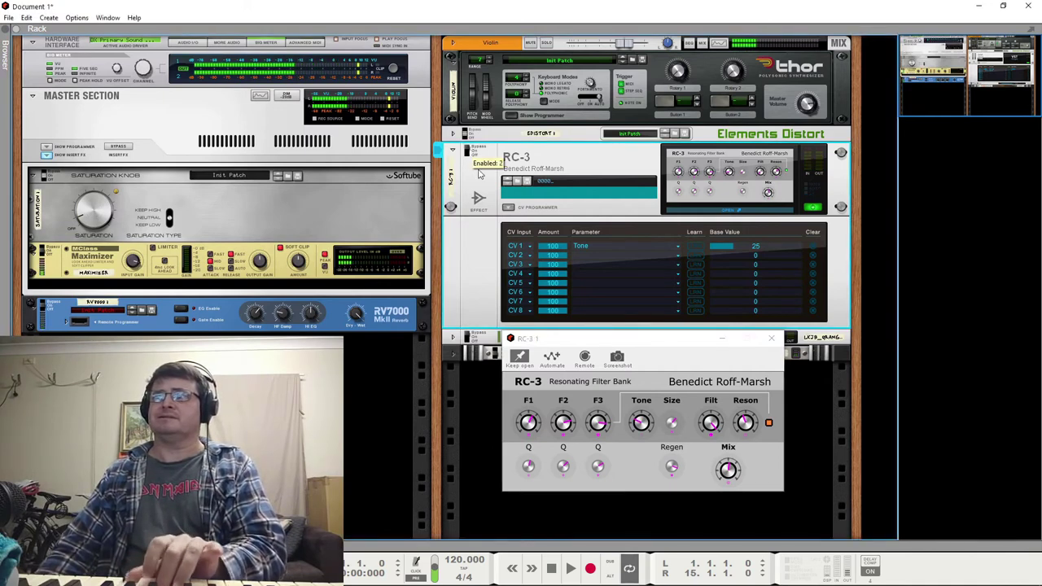
{"action": "left_click", "coordinate": [470, 153]}
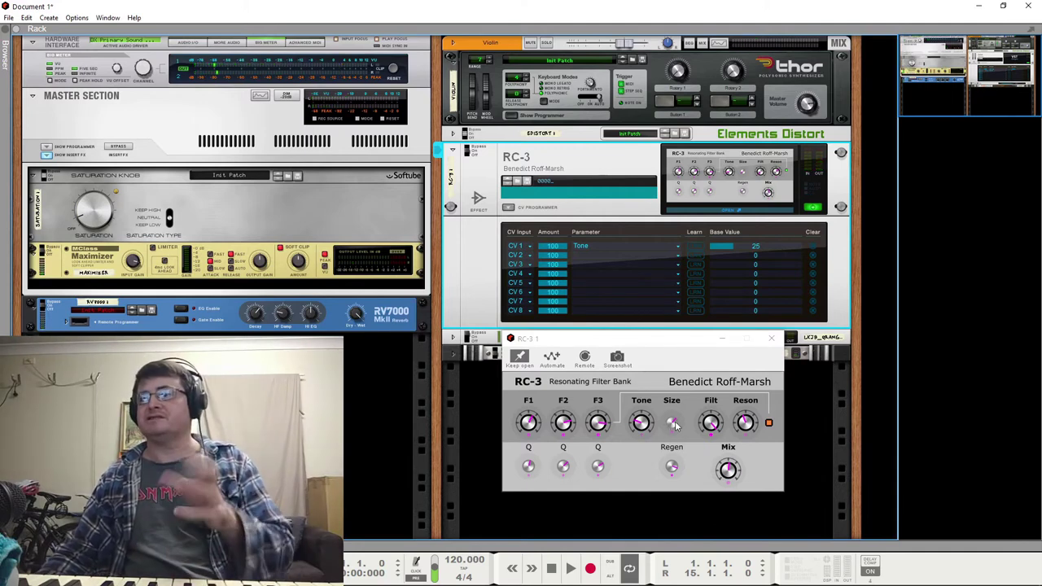
{"action": "left_click", "coordinate": [674, 424]}
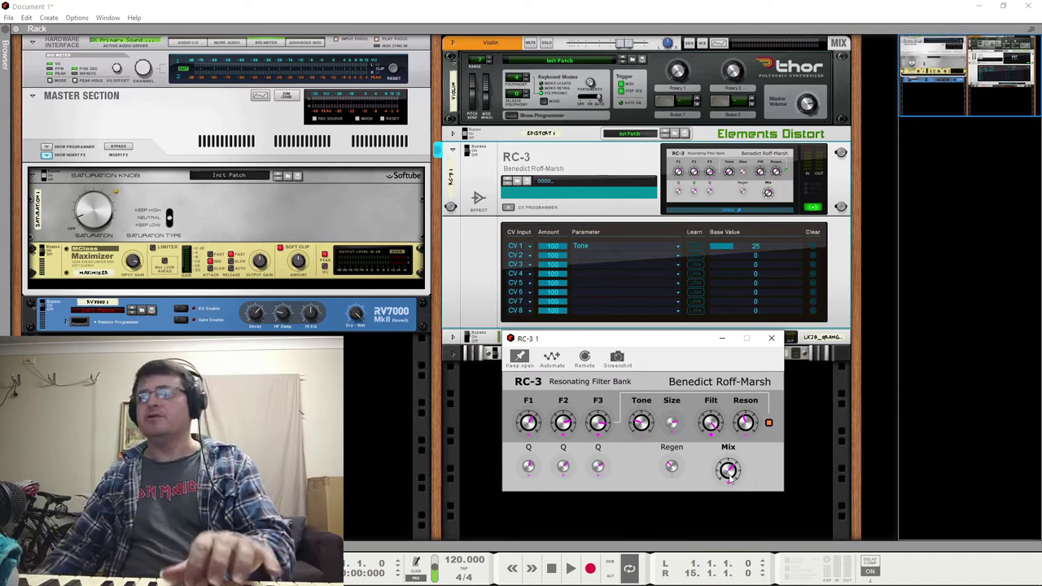
Close and fold up the RC-3, then unfold the QRange EQ and open its editor window.
{"action": "left_click", "coordinate": [771, 338]}
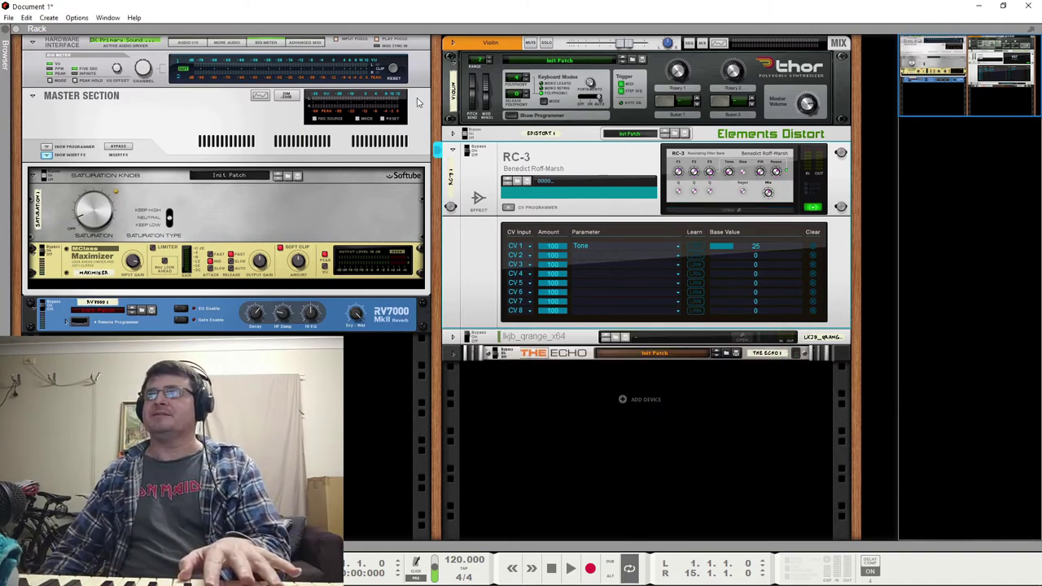
{"action": "left_click", "coordinate": [453, 152]}
{"action": "left_click", "coordinate": [454, 166]}
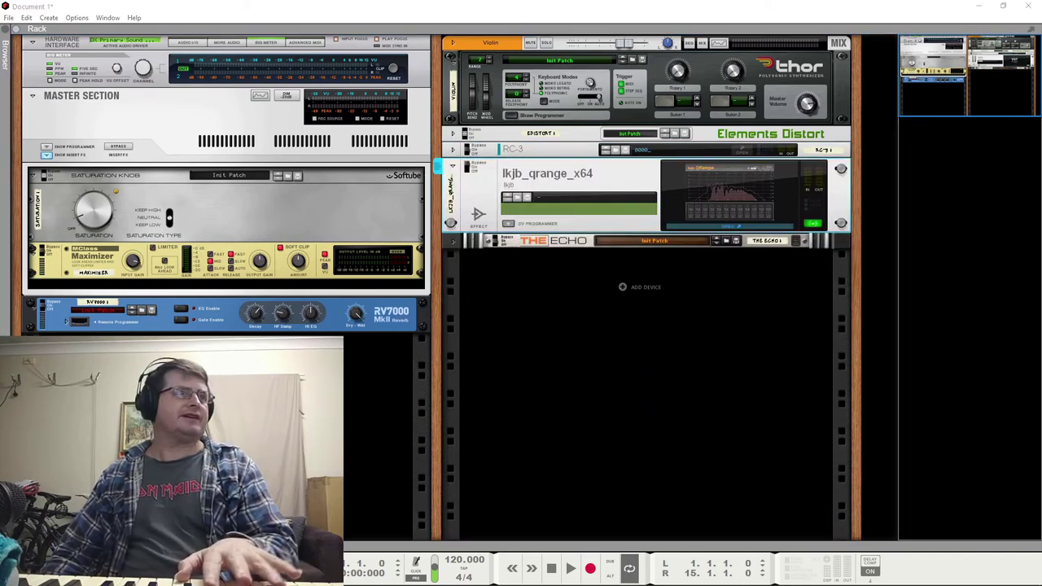
{"action": "left_click", "coordinate": [740, 199]}
{"action": "left_click", "coordinate": [861, 132]}
{"action": "left_click", "coordinate": [740, 202]}
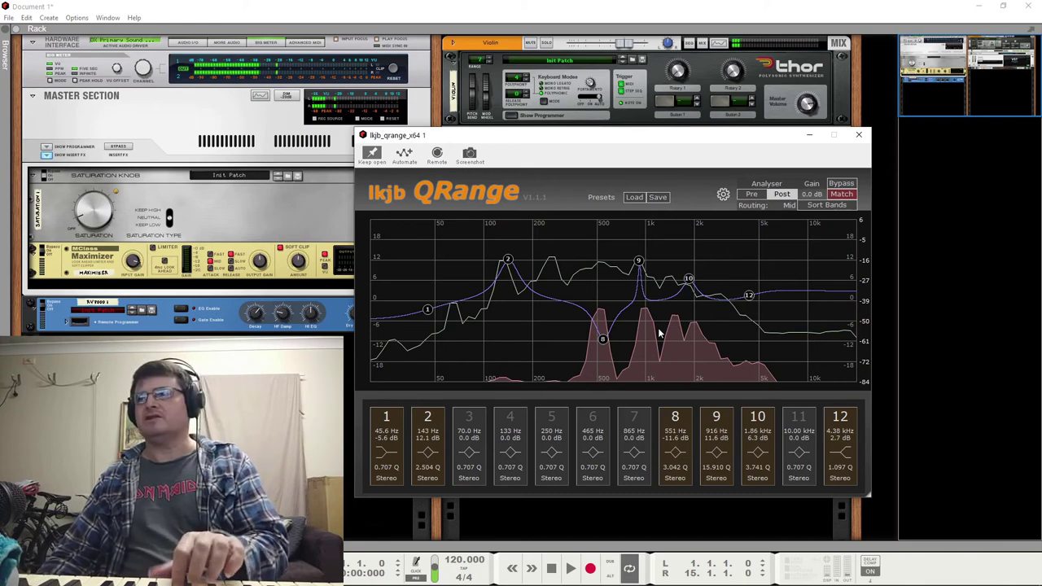
Cut bands 9, 10 and 8 deeply and set band 2 to a 9.6 dB boost at 172 Hz.
{"action": "left_click_drag", "start_coordinate": [542, 144], "coordinate": [492, 93]}
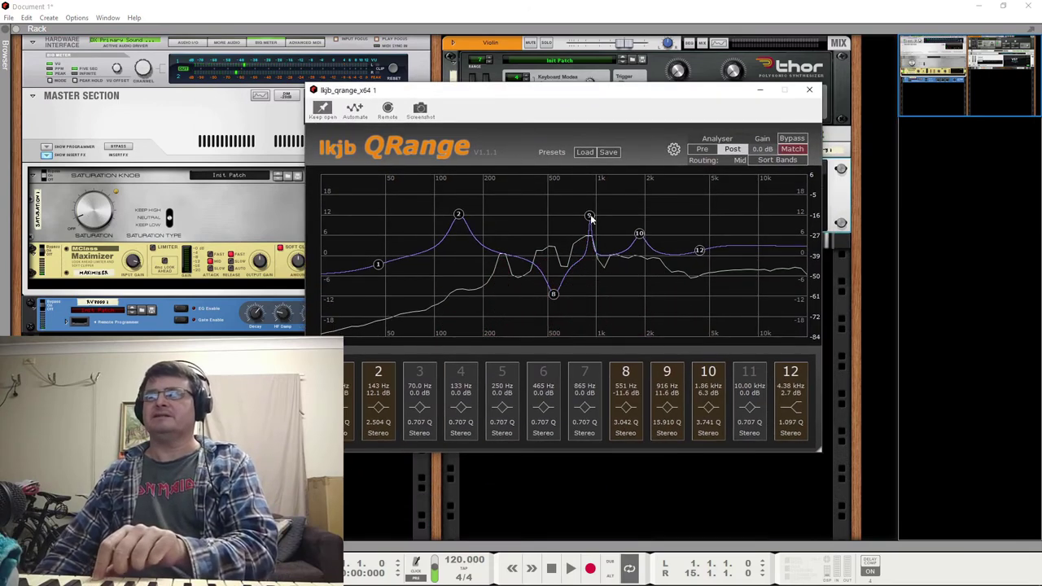
{"action": "left_click_drag", "start_coordinate": [591, 217], "coordinate": [591, 311]}
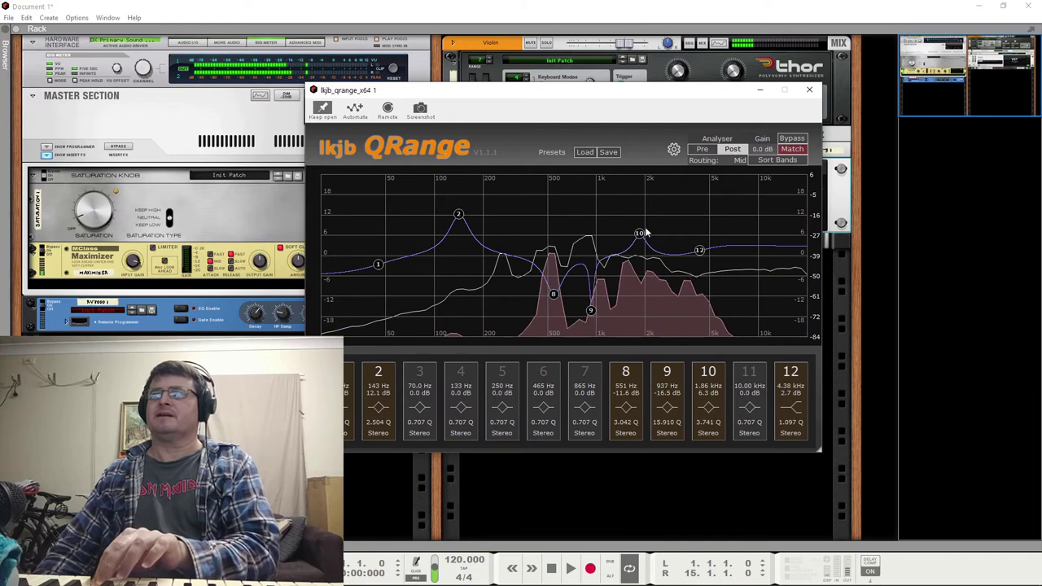
{"action": "left_click_drag", "start_coordinate": [641, 234], "coordinate": [640, 315]}
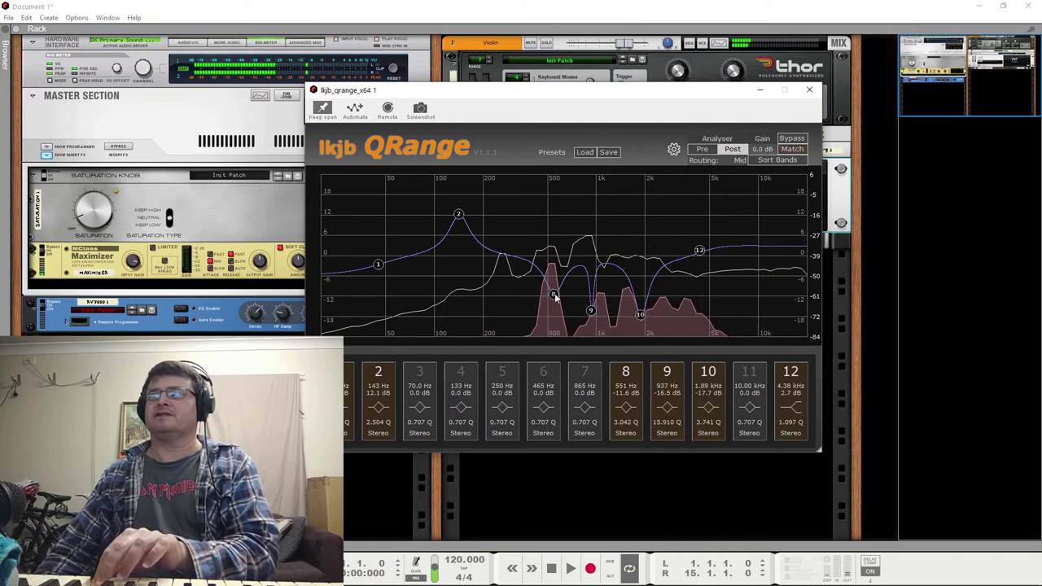
{"action": "left_click_drag", "start_coordinate": [555, 298], "coordinate": [553, 316]}
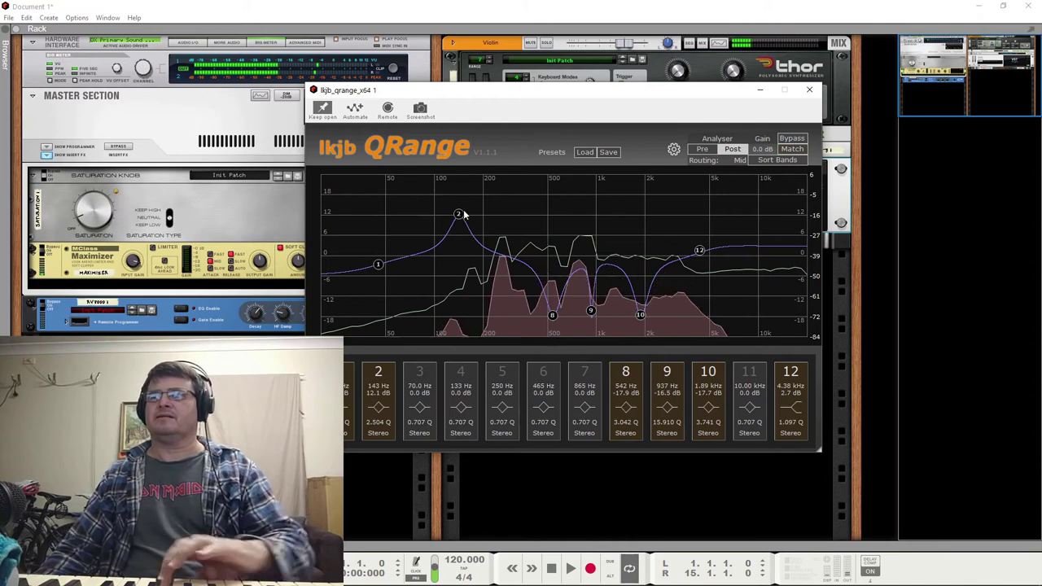
{"action": "left_click_drag", "start_coordinate": [459, 215], "coordinate": [475, 309]}
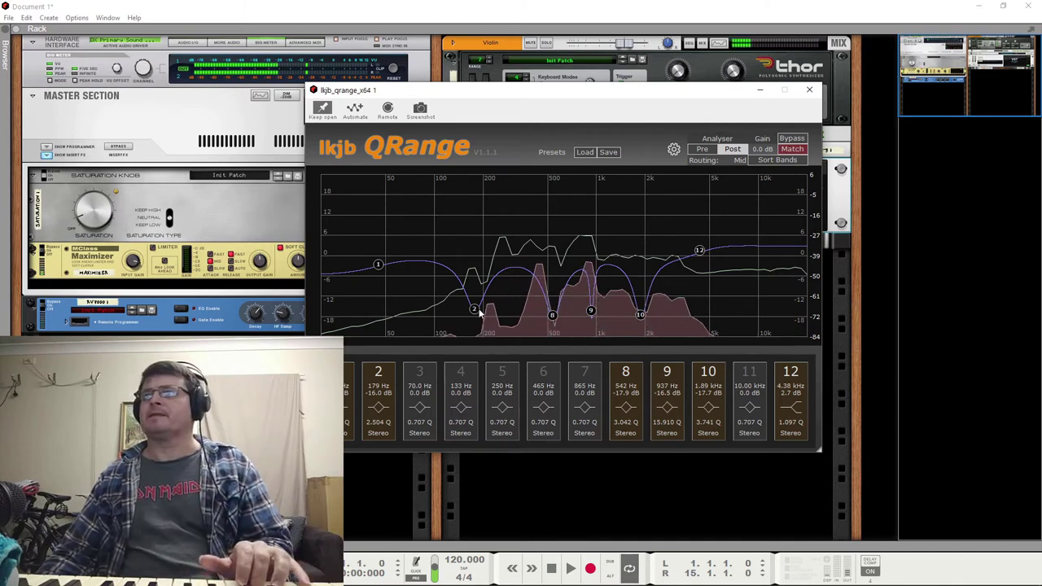
{"action": "left_click_drag", "start_coordinate": [474, 308], "coordinate": [442, 229]}
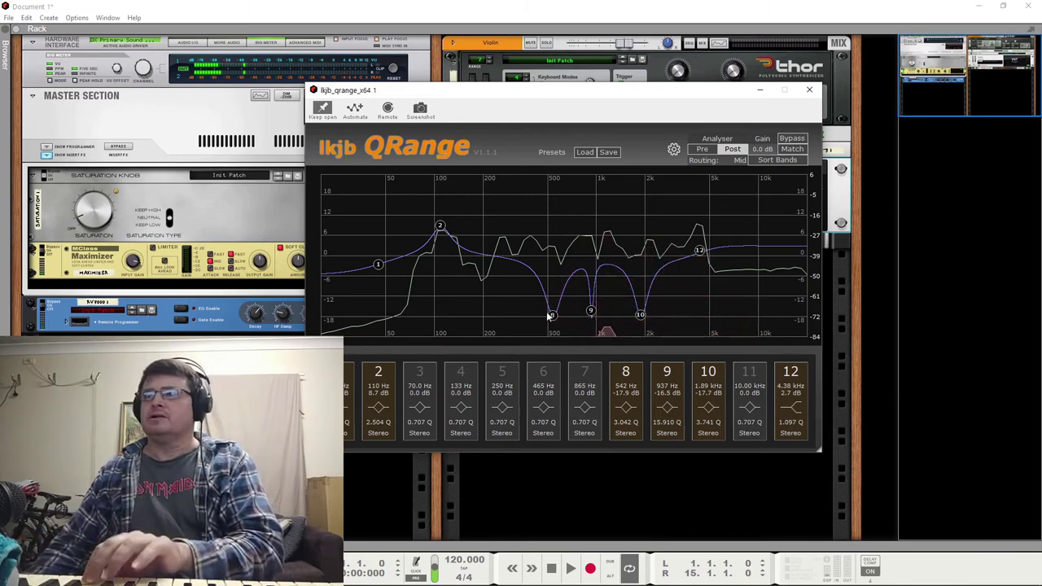
Refine the curve: boost band 10, cut band 9 near 989 Hz, move band 8's dip to 427 Hz.
{"action": "left_click_drag", "start_coordinate": [641, 314], "coordinate": [641, 243]}
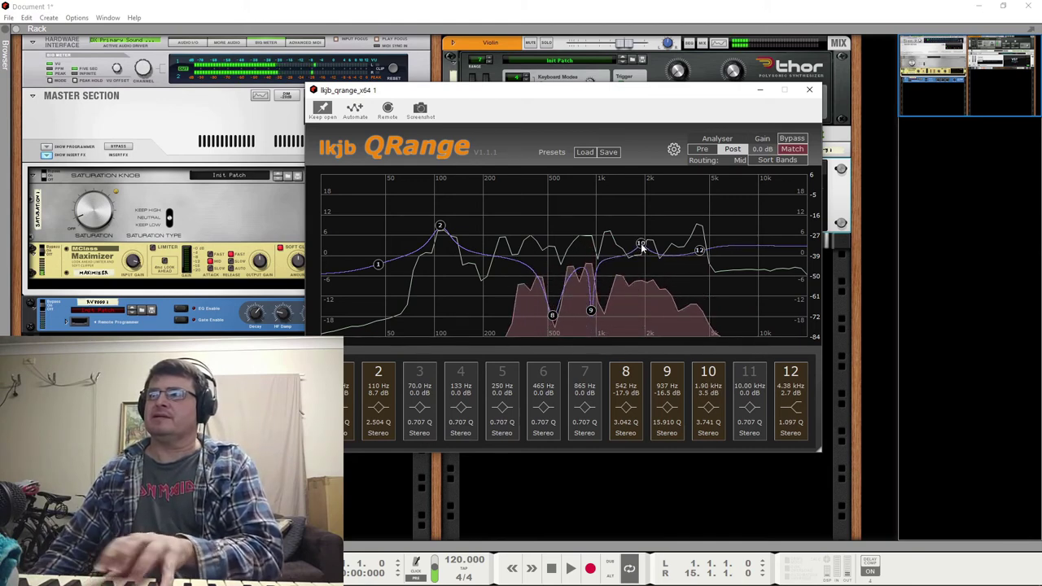
{"action": "left_click_drag", "start_coordinate": [593, 311], "coordinate": [649, 277]}
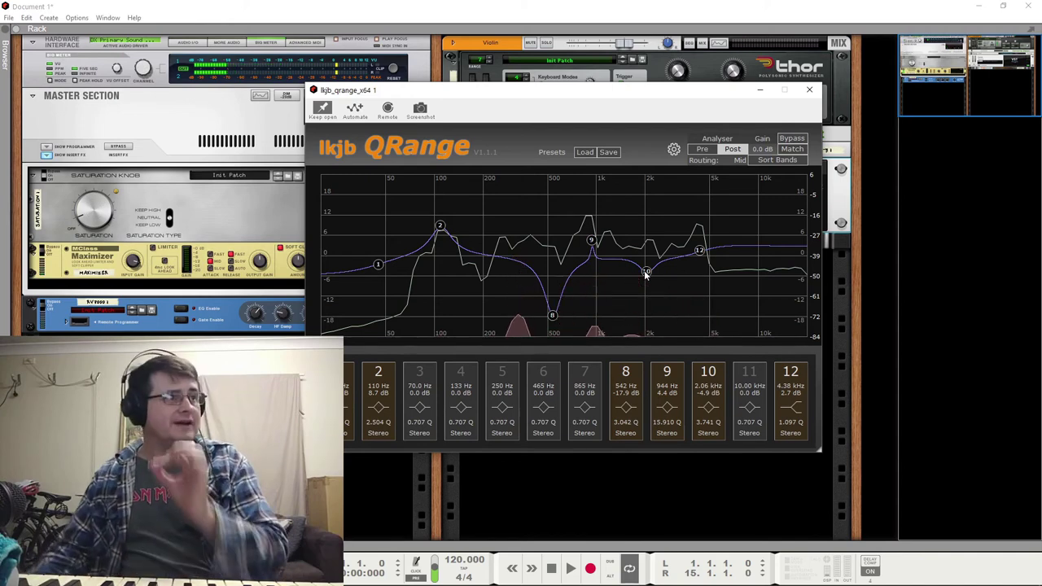
{"action": "left_click_drag", "start_coordinate": [552, 319], "coordinate": [552, 302]}
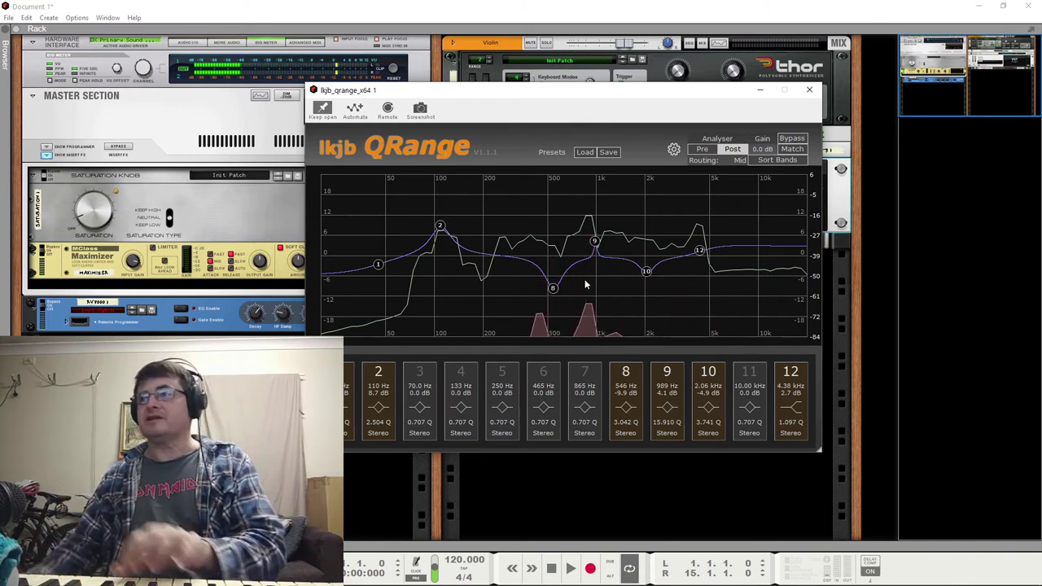
{"action": "left_click_drag", "start_coordinate": [597, 249], "coordinate": [634, 239]}
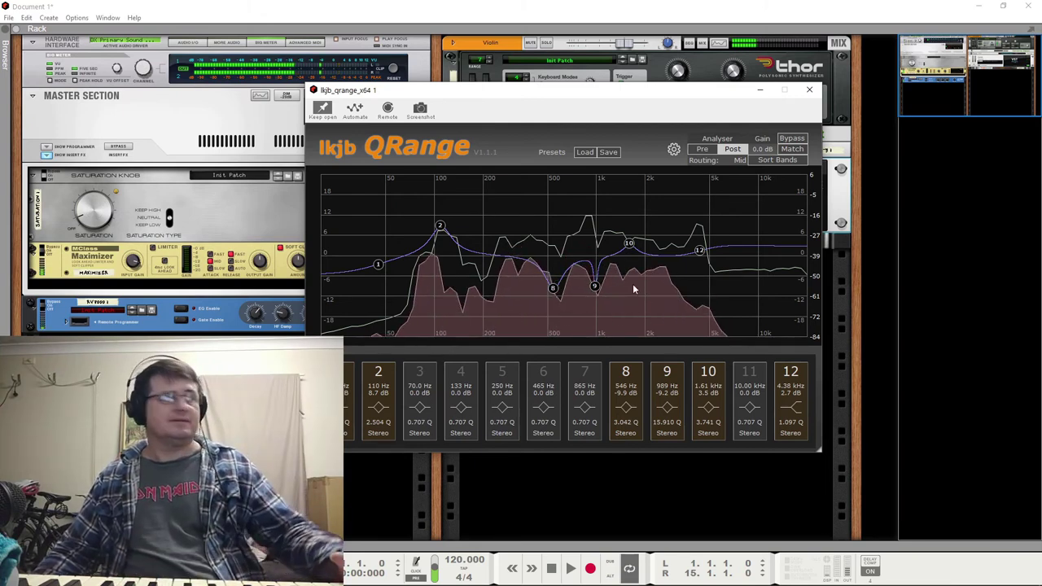
{"action": "left_click_drag", "start_coordinate": [440, 227], "coordinate": [494, 233]}
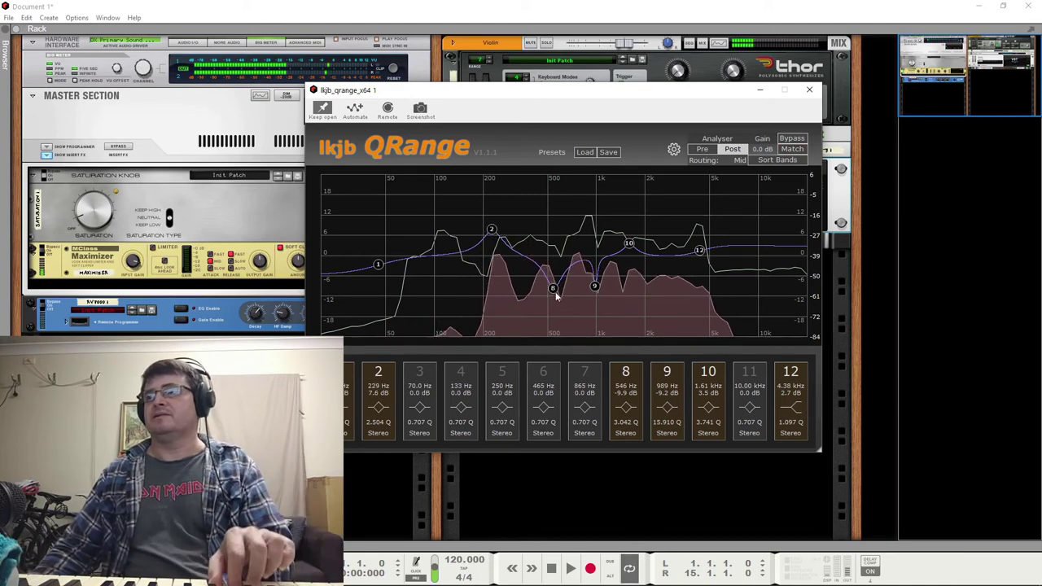
{"action": "left_click_drag", "start_coordinate": [555, 292], "coordinate": [536, 298]}
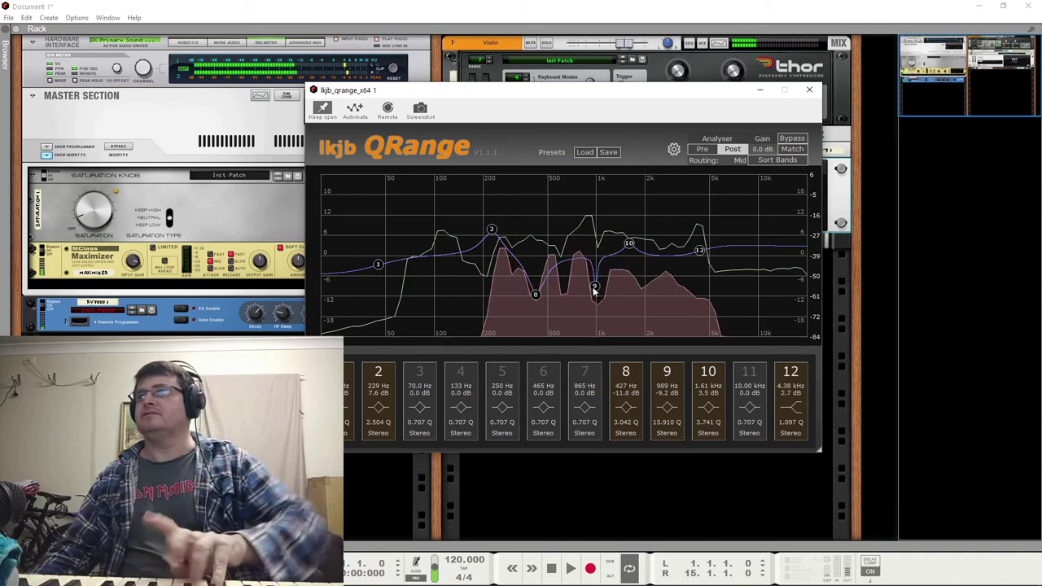
Close the QRange window and switch the QRange EQ off and on to compare.
{"action": "left_click", "coordinate": [809, 90]}
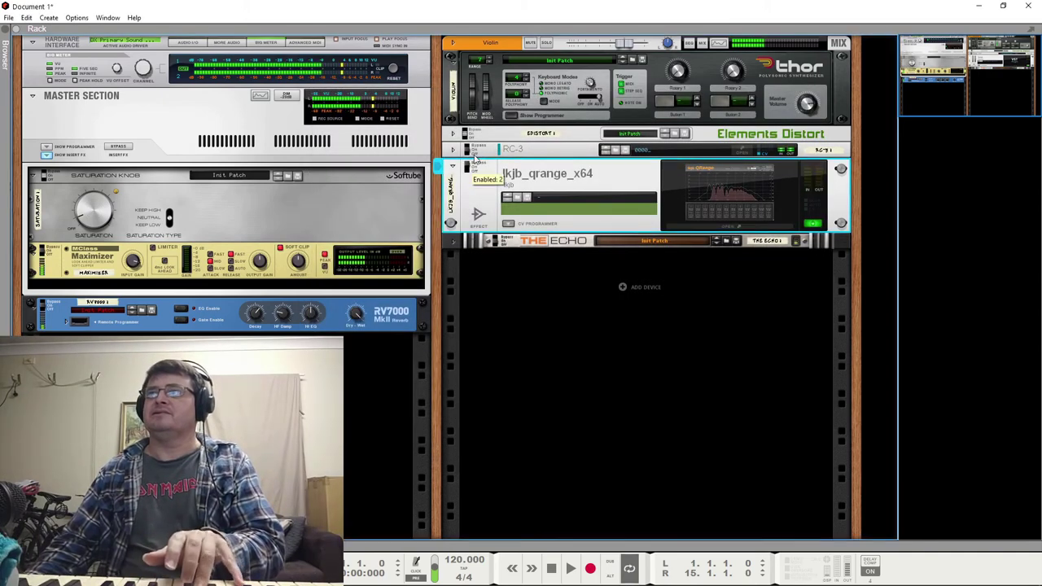
{"action": "left_click", "coordinate": [470, 150]}
{"action": "left_click", "coordinate": [468, 134]}
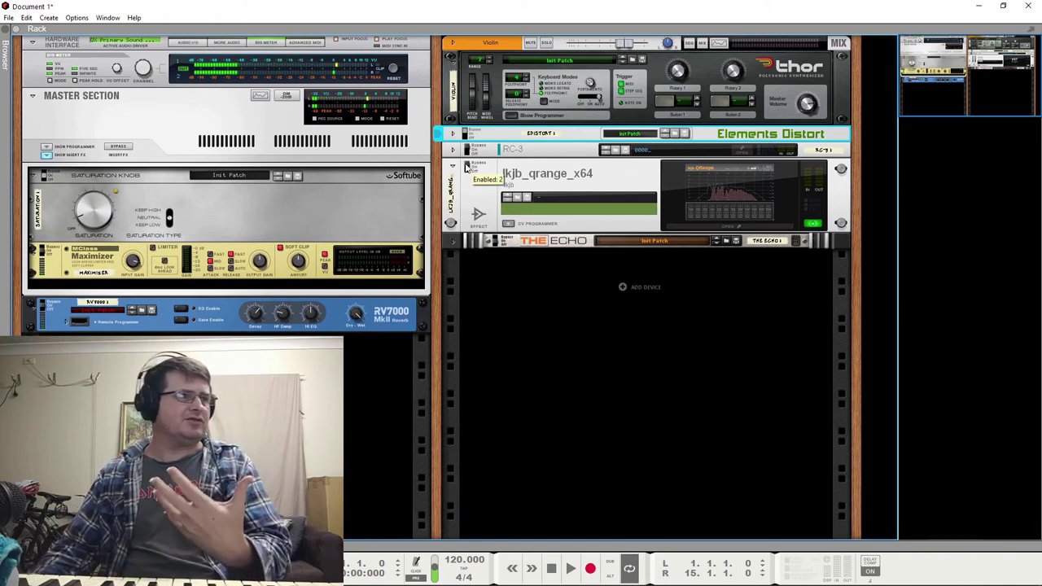
{"action": "left_click", "coordinate": [470, 167]}
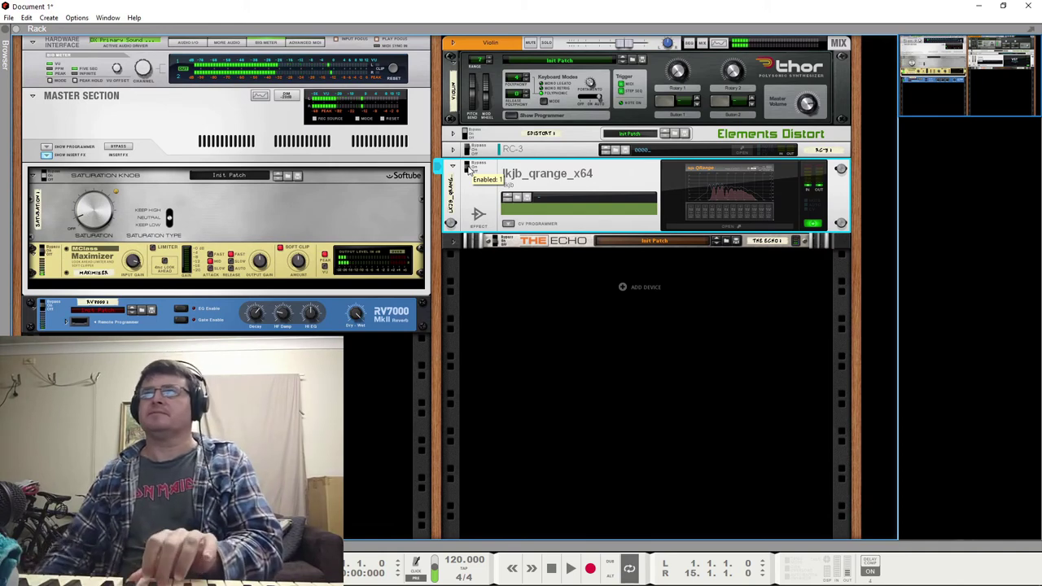
{"action": "left_click", "coordinate": [474, 166]}
{"action": "left_click", "coordinate": [479, 169]}
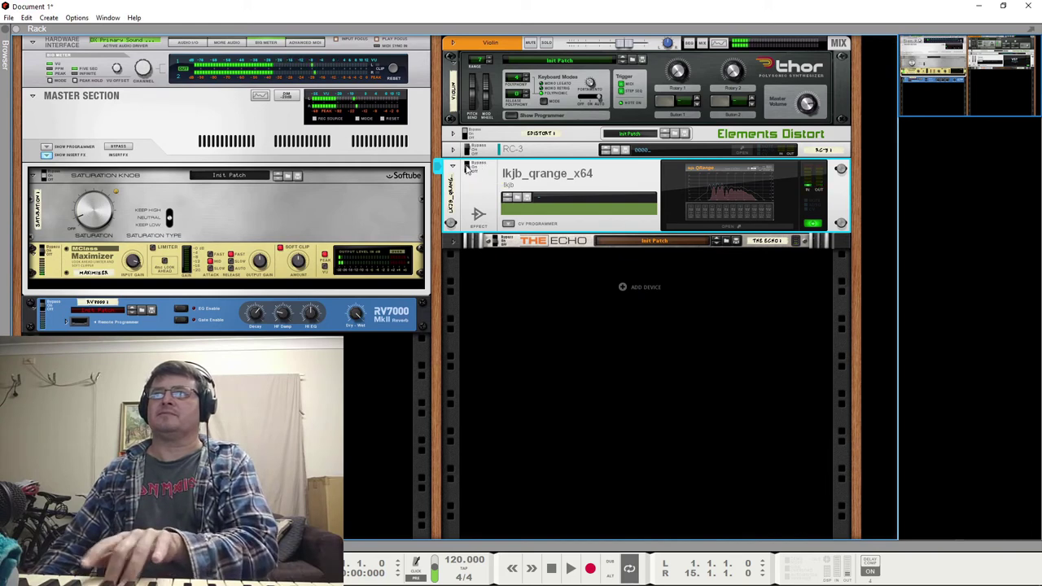
{"action": "left_click", "coordinate": [473, 167]}
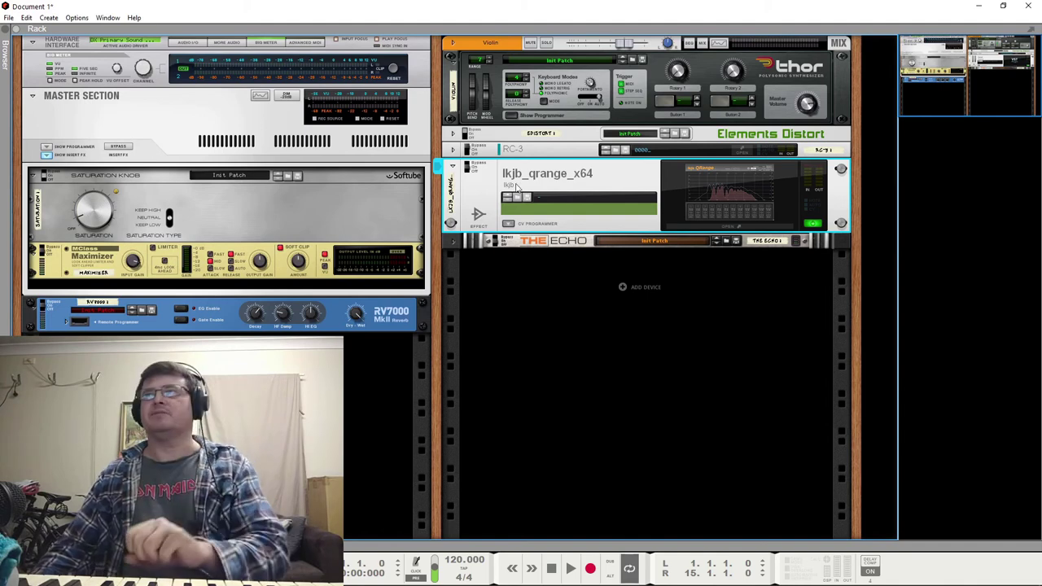
Switch off the RC-3 and QRange, then expand Thor's full programmer.
{"action": "left_click", "coordinate": [465, 135]}
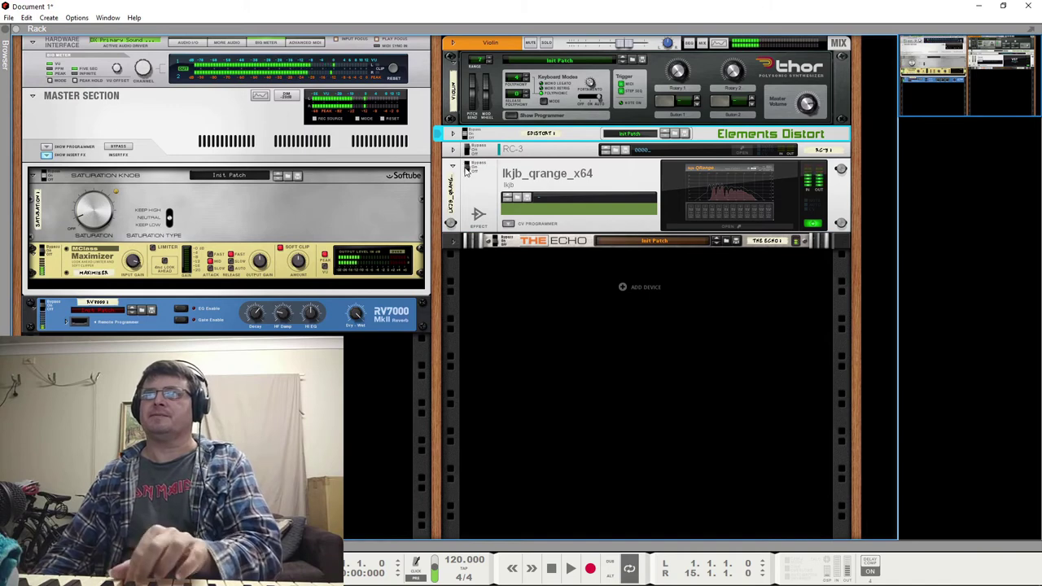
{"action": "left_click", "coordinate": [470, 169]}
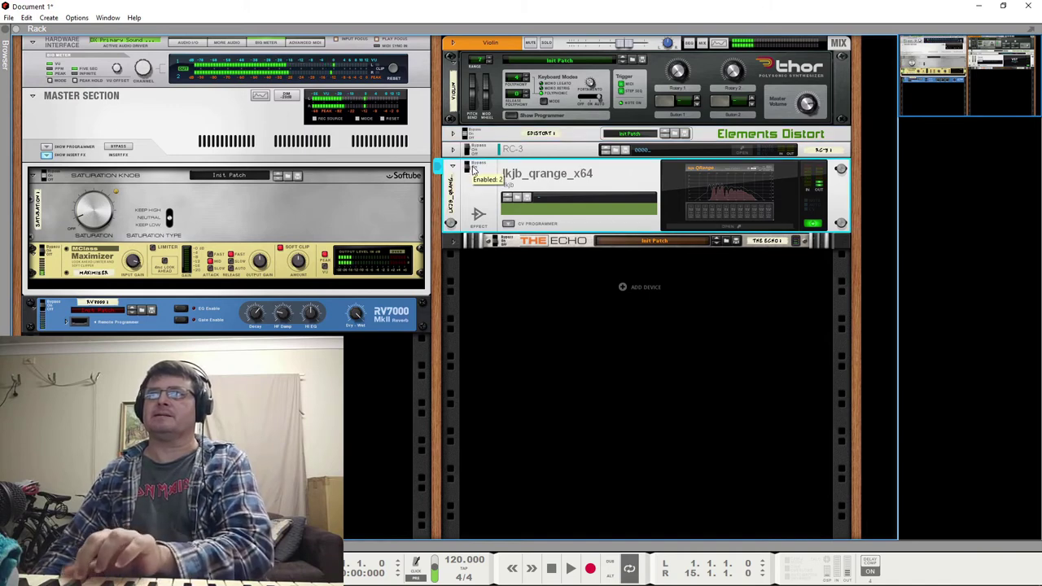
{"action": "left_click", "coordinate": [468, 152]}
{"action": "left_click", "coordinate": [468, 152]}
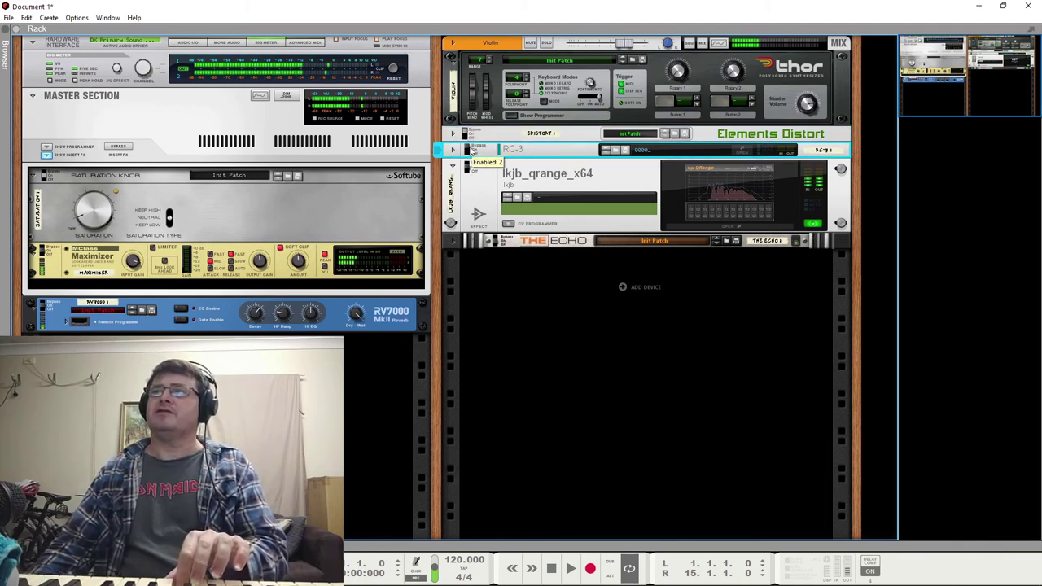
{"action": "left_click", "coordinate": [472, 161]}
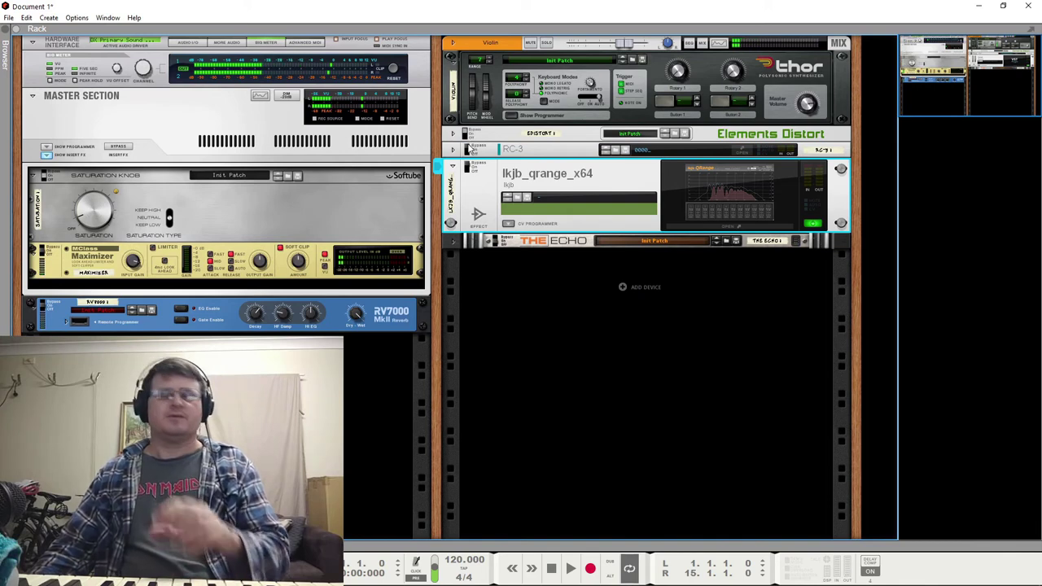
{"action": "left_click", "coordinate": [471, 162]}
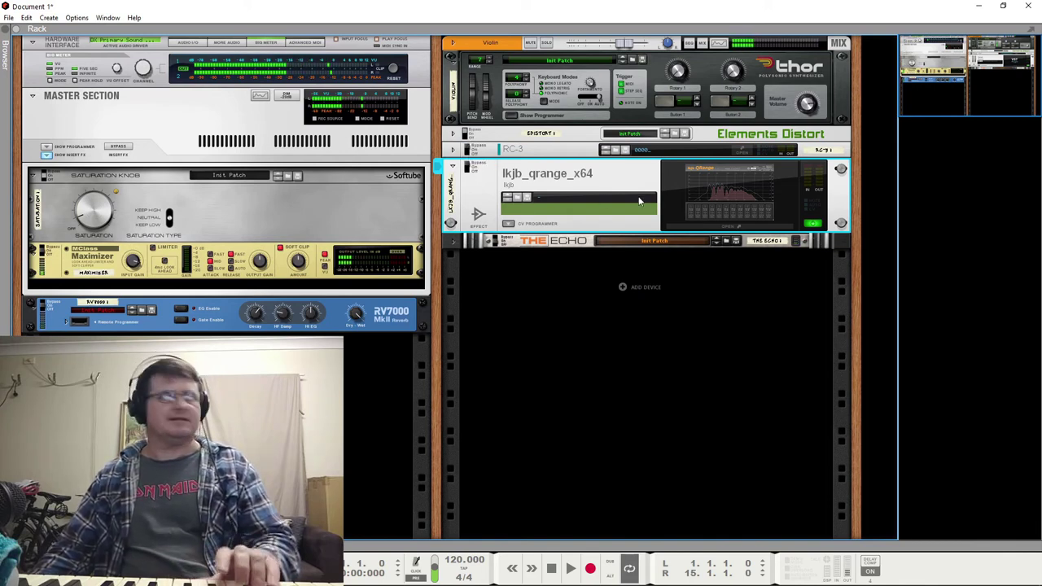
{"action": "left_click", "coordinate": [512, 115]}
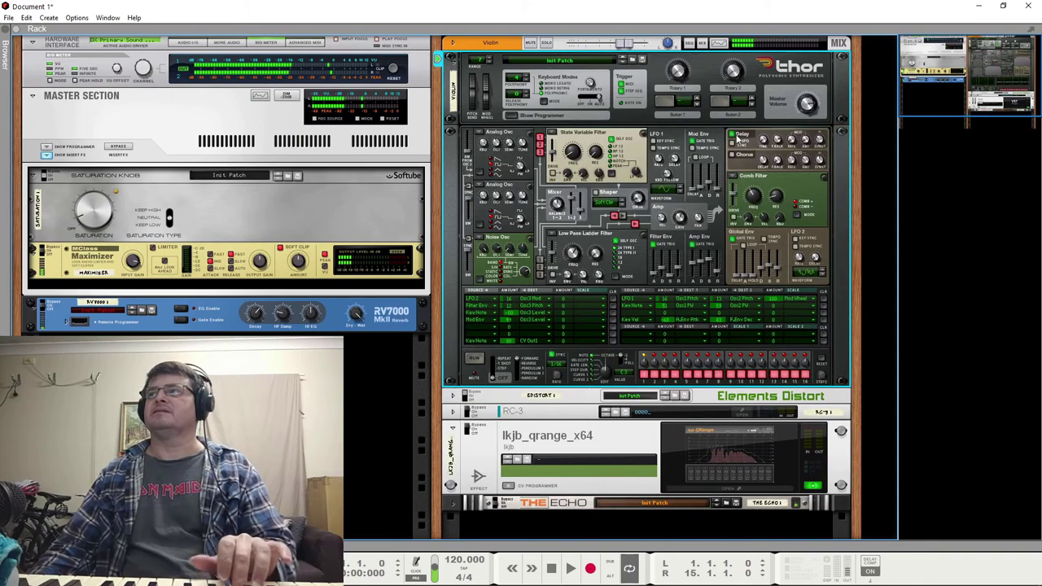
Set Thor's Filter 3 slot to Bypass and open the Spectrum EQ analyser (F2) over the rack.
{"action": "left_click", "coordinate": [738, 176]}
{"action": "left_click", "coordinate": [741, 236]}
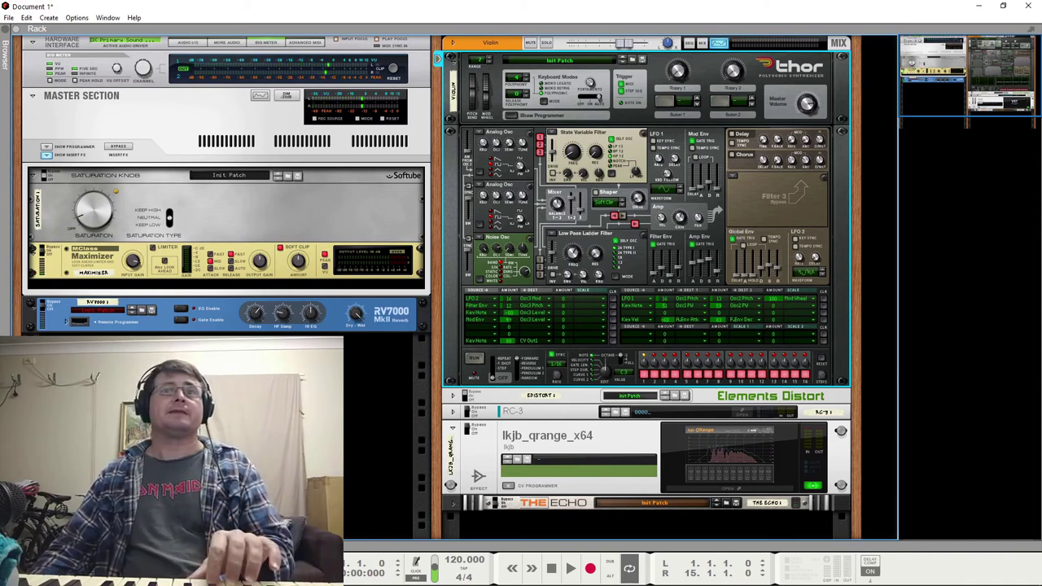
{"action": "key", "text": "F2"}
{"action": "left_click_drag", "start_coordinate": [736, 109], "coordinate": [651, 199]}
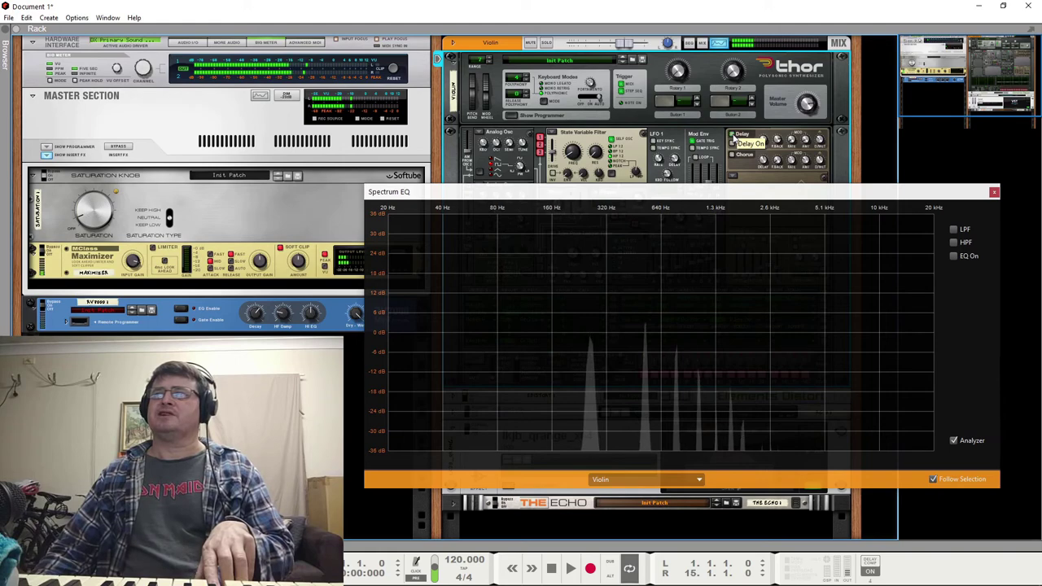
Restore the comb filter in Thor's third slot, switch on Thor's delay, and fold the programmer away.
{"action": "left_click_drag", "start_coordinate": [710, 195], "coordinate": [632, 259]}
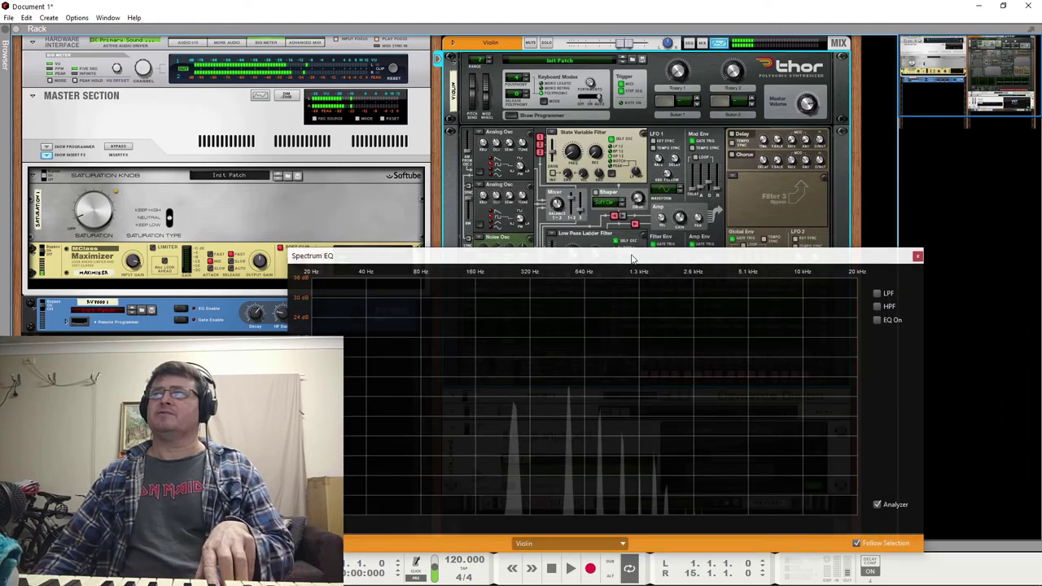
{"action": "left_click", "coordinate": [734, 176]}
{"action": "left_click", "coordinate": [747, 212]}
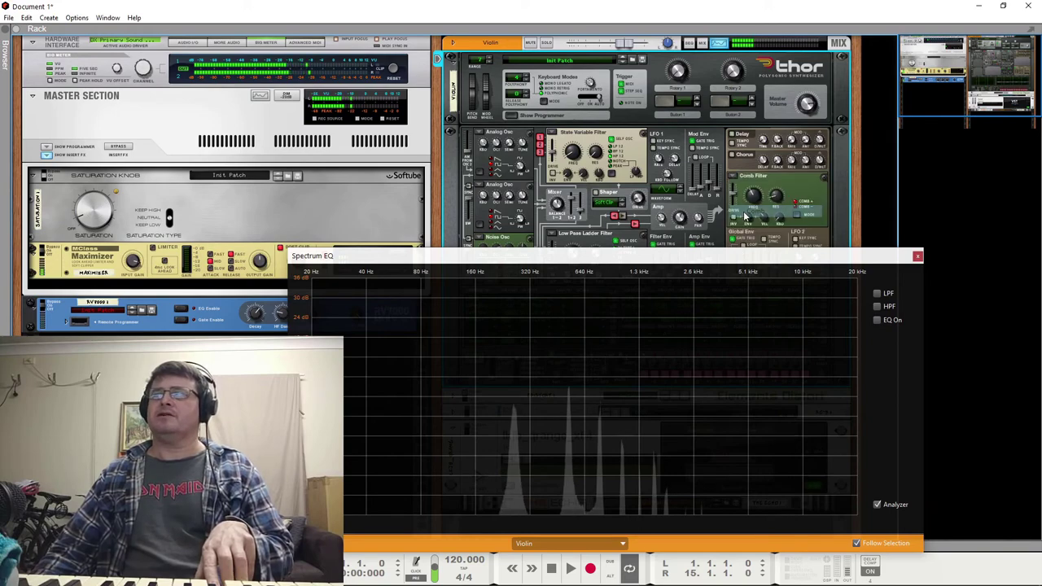
{"action": "left_click_drag", "start_coordinate": [672, 263], "coordinate": [684, 215]}
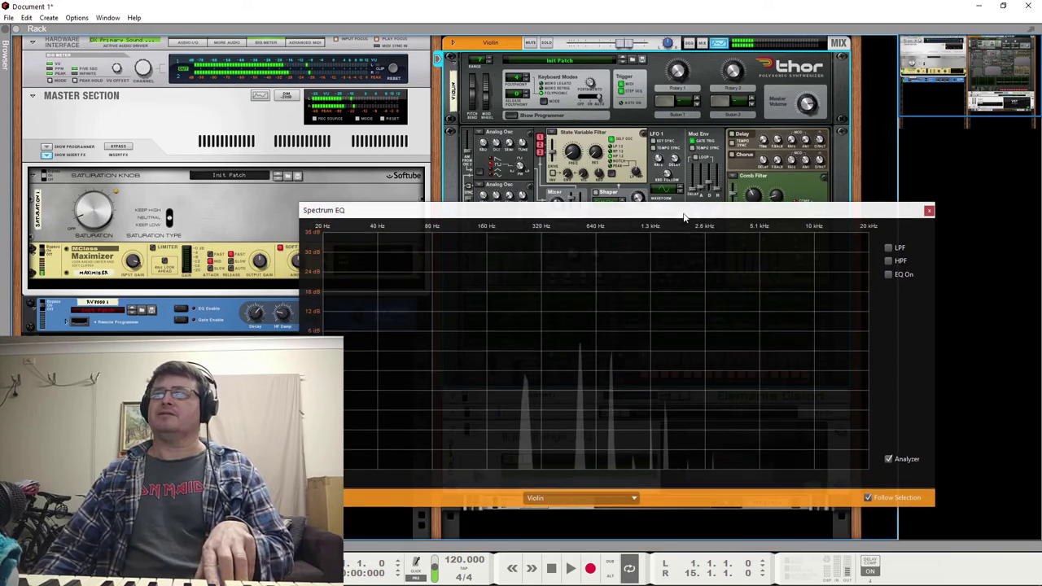
{"action": "left_click", "coordinate": [733, 134]}
{"action": "mouse_move", "coordinate": [736, 209]}
{"action": "left_mouse_down"}
{"action": "mouse_move", "coordinate": [765, 236]}
{"action": "mouse_move", "coordinate": [739, 200]}
{"action": "left_mouse_up"}
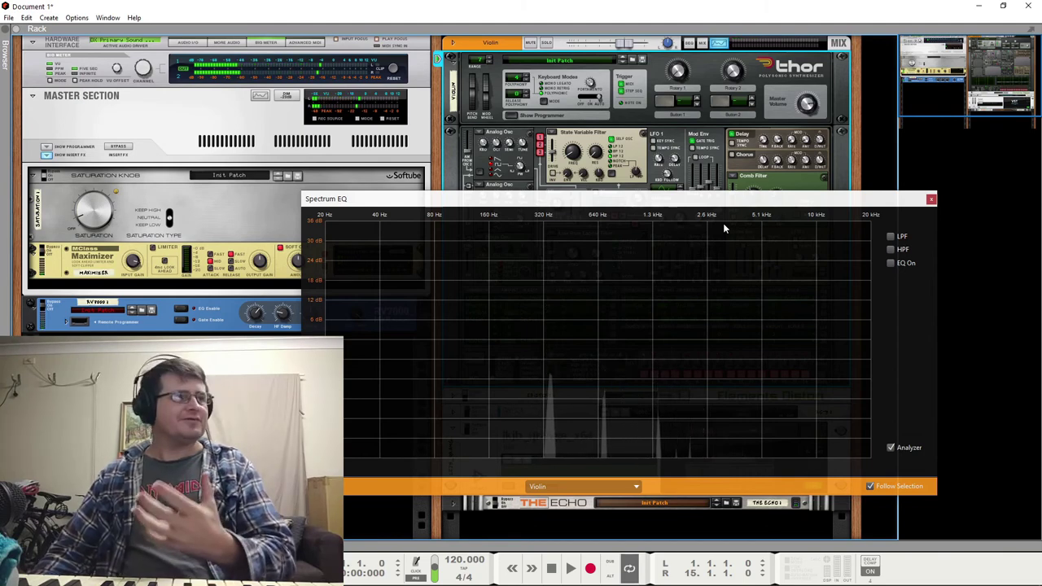
{"action": "left_click", "coordinate": [515, 116]}
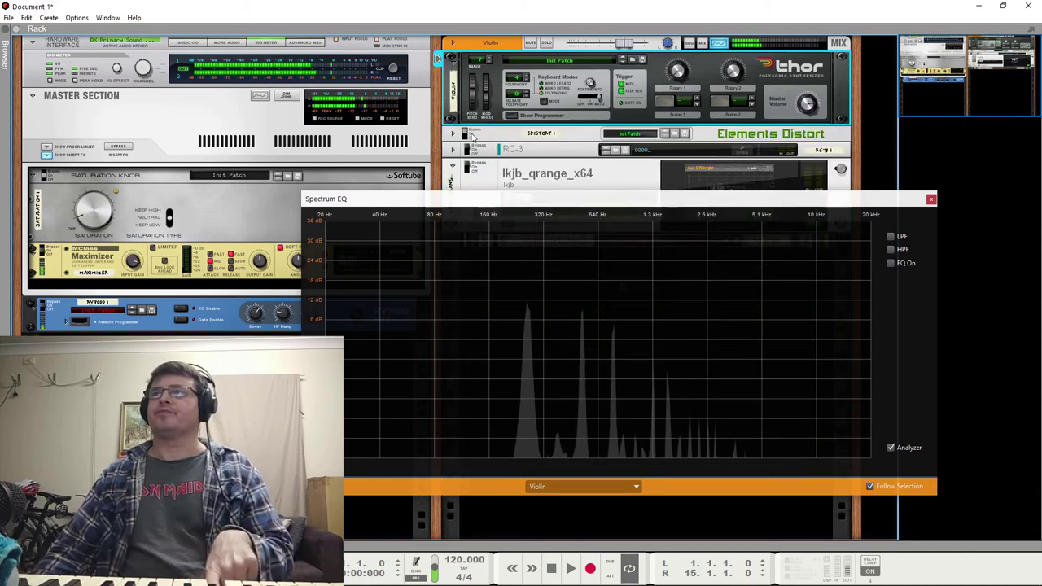
Bypass Elements Distort twice and turn it back on, watching the Violin spectrum.
{"action": "left_click", "coordinate": [469, 136]}
{"action": "left_click", "coordinate": [475, 131]}
{"action": "left_click", "coordinate": [476, 137]}
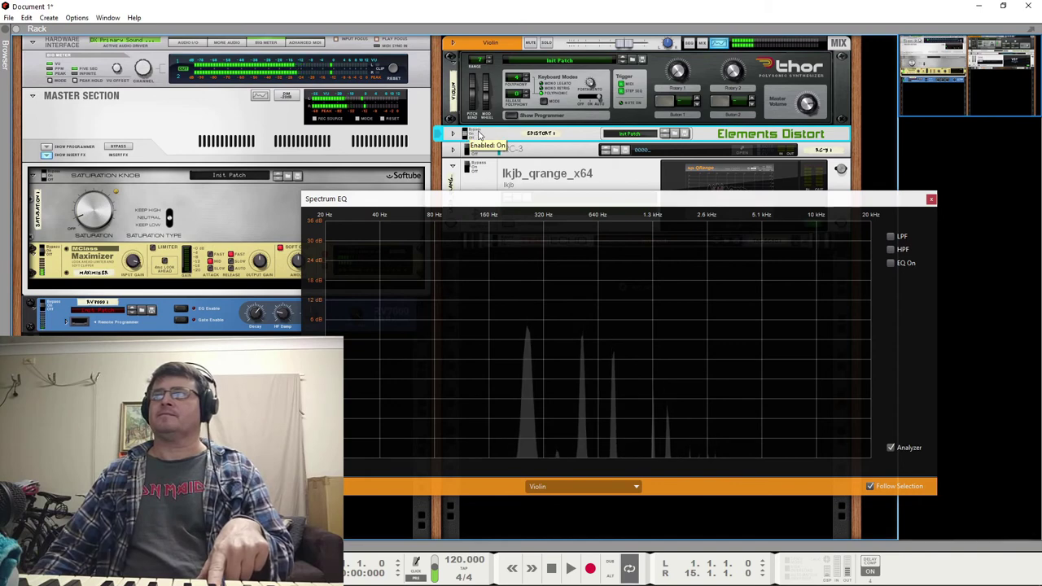
{"action": "left_click", "coordinate": [479, 134]}
{"action": "left_click", "coordinate": [479, 134]}
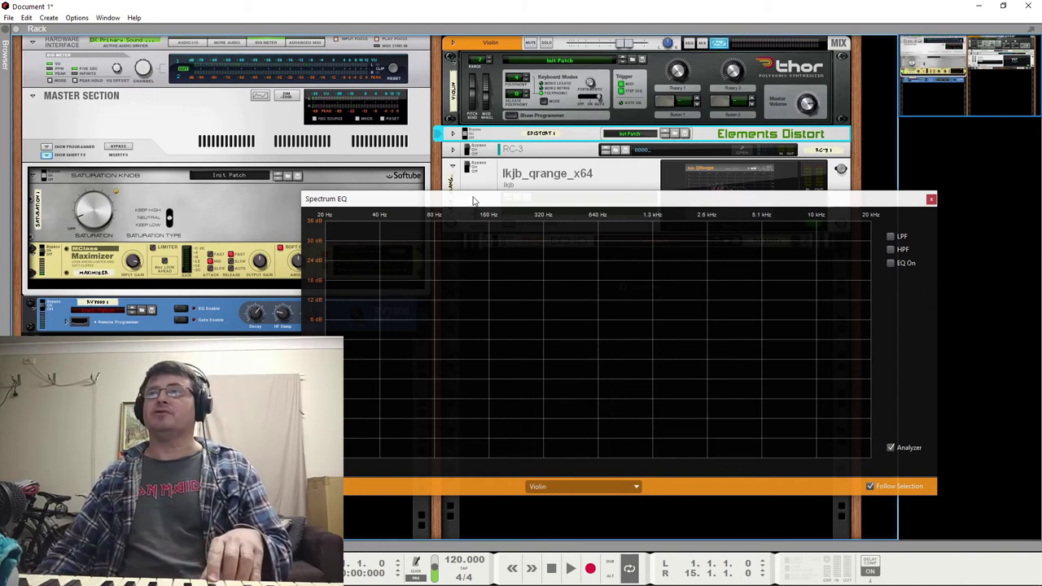
Toggle the RC-3 and then the QRange EQ off and back on to compare the spectrum.
{"action": "left_click", "coordinate": [469, 153]}
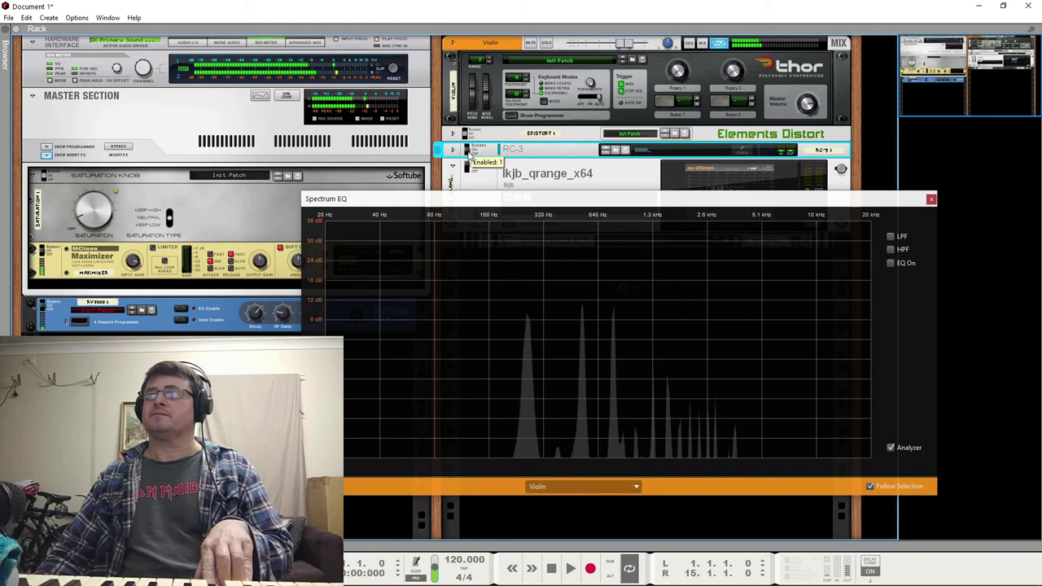
{"action": "left_click", "coordinate": [469, 154]}
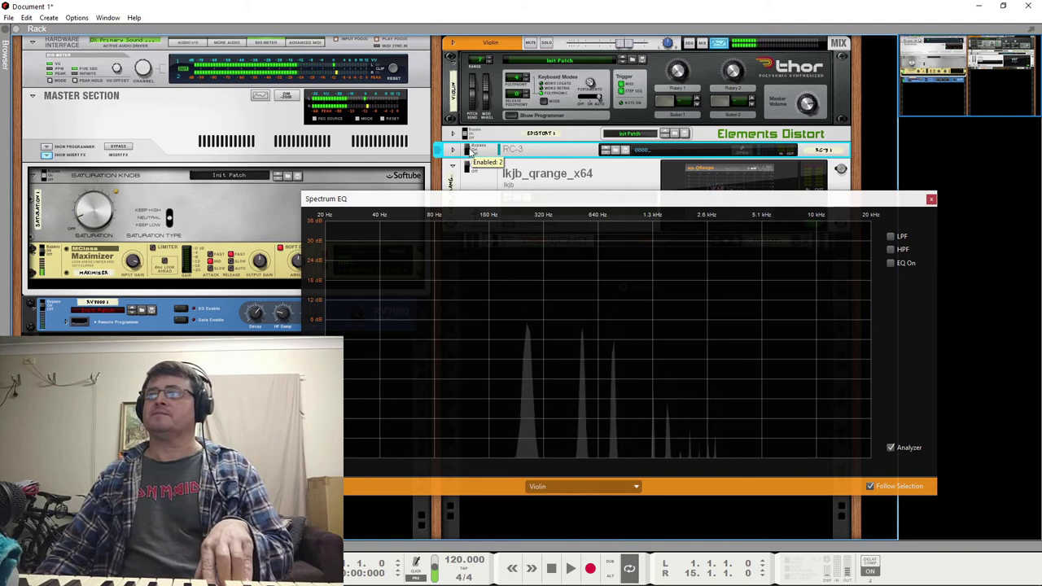
{"action": "left_click", "coordinate": [469, 154]}
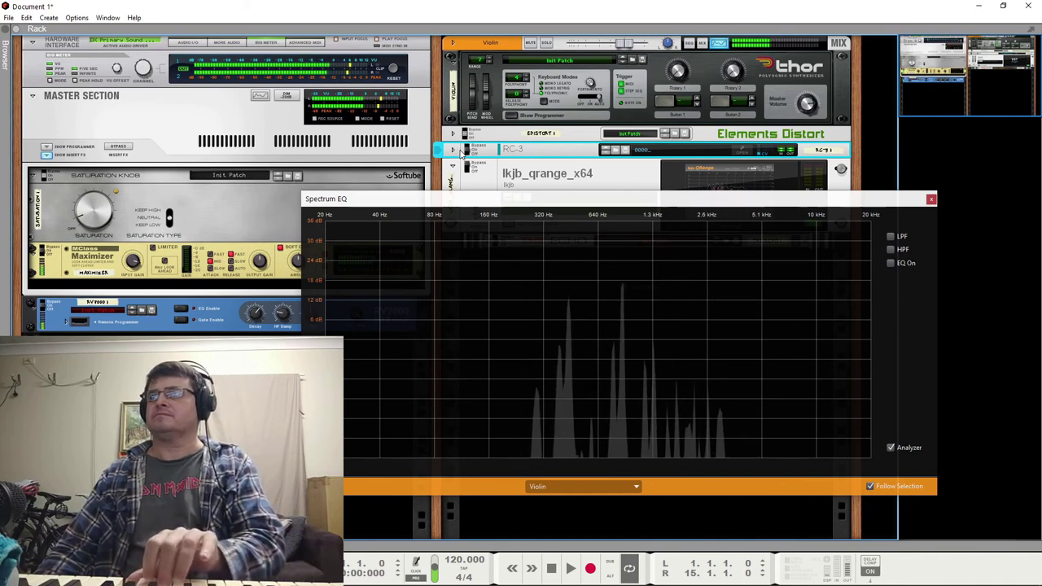
{"action": "left_click", "coordinate": [469, 168]}
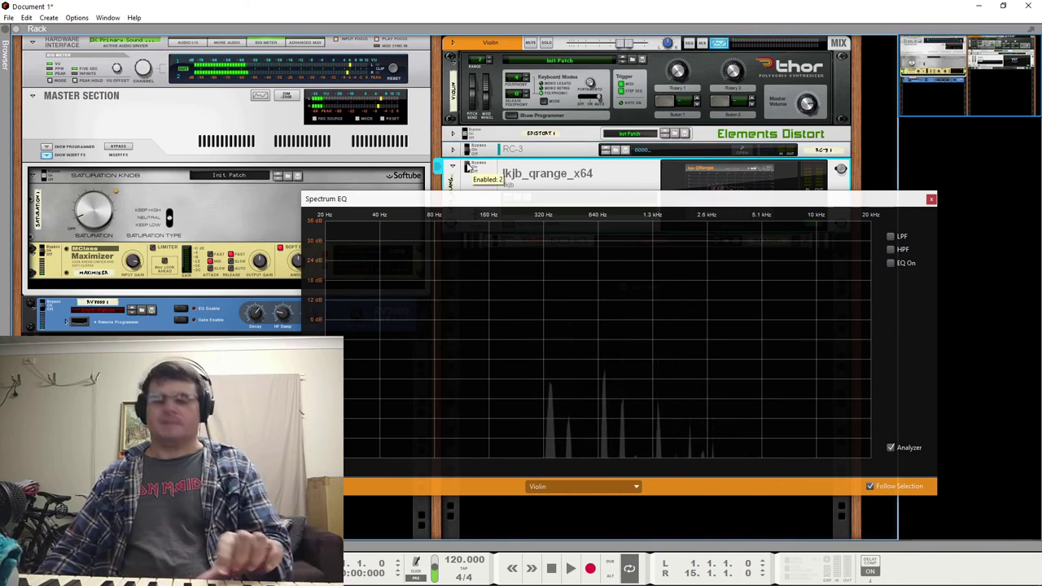
{"action": "left_click", "coordinate": [469, 168]}
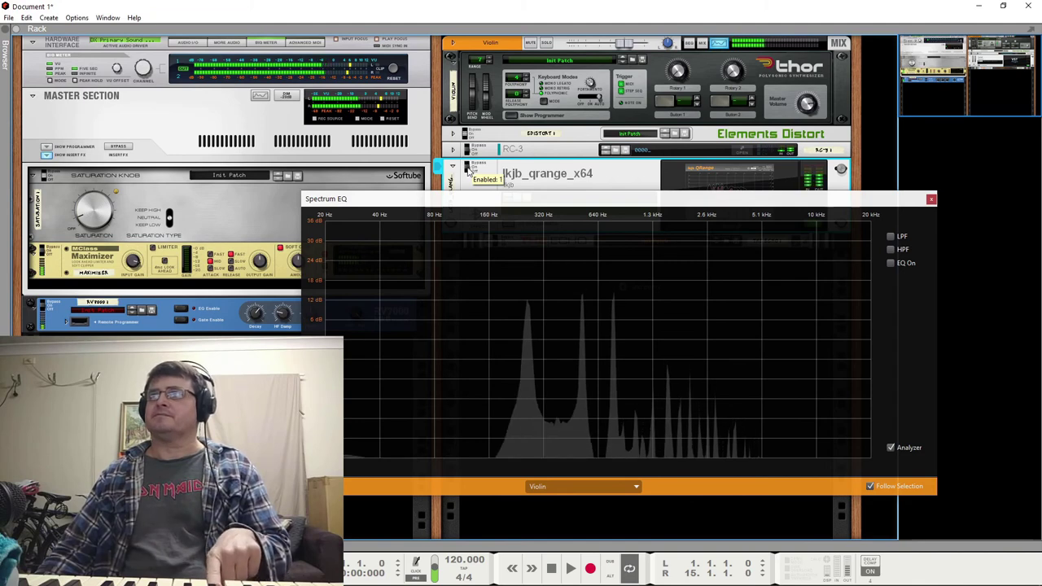
{"action": "left_click", "coordinate": [469, 168]}
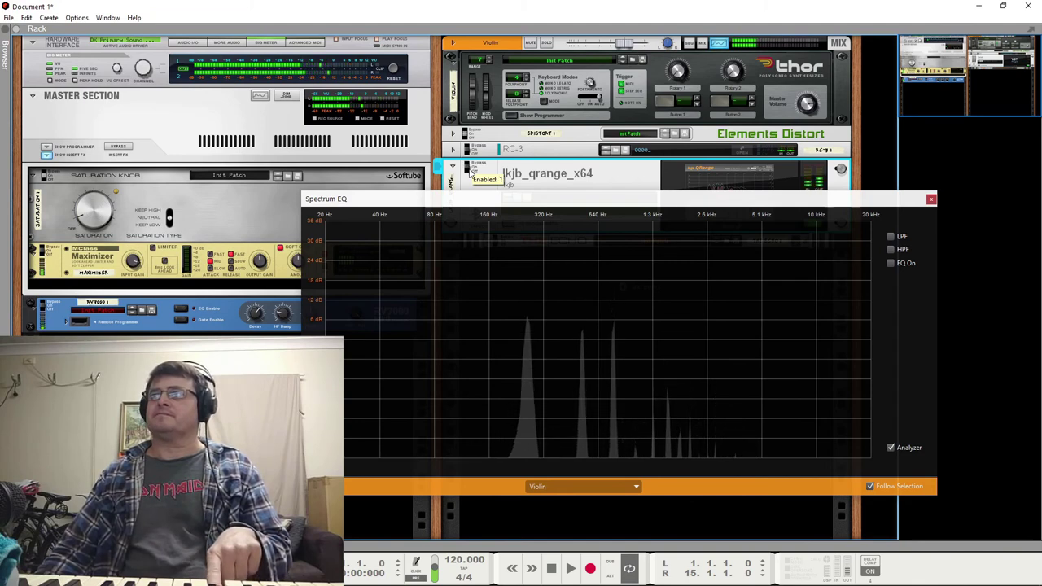
{"action": "left_click", "coordinate": [470, 168]}
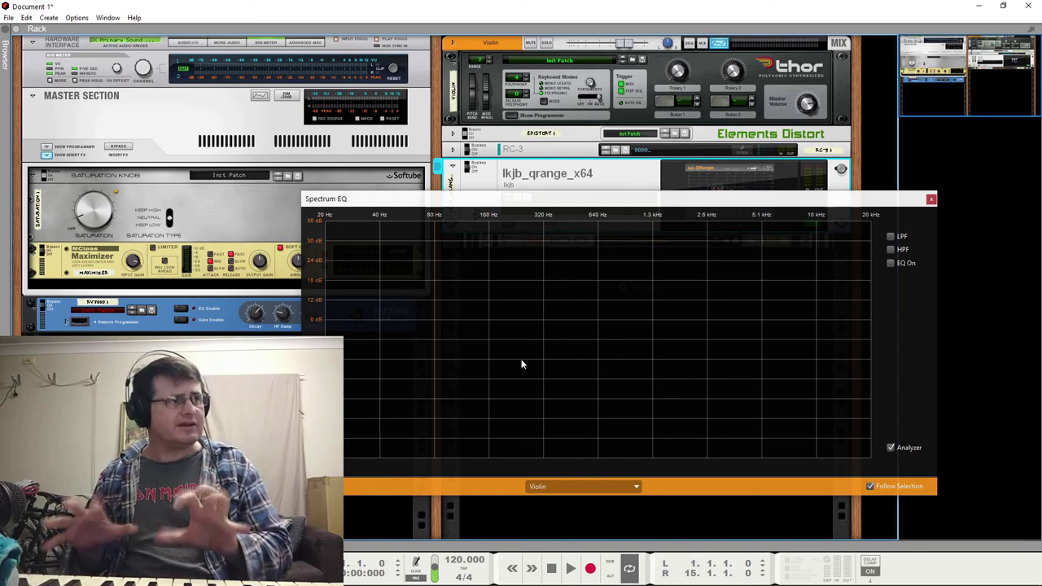
Close the Spectrum EQ and fold the QRange device into a thin strip.
{"action": "left_click", "coordinate": [931, 200]}
{"action": "left_click", "coordinate": [455, 169]}
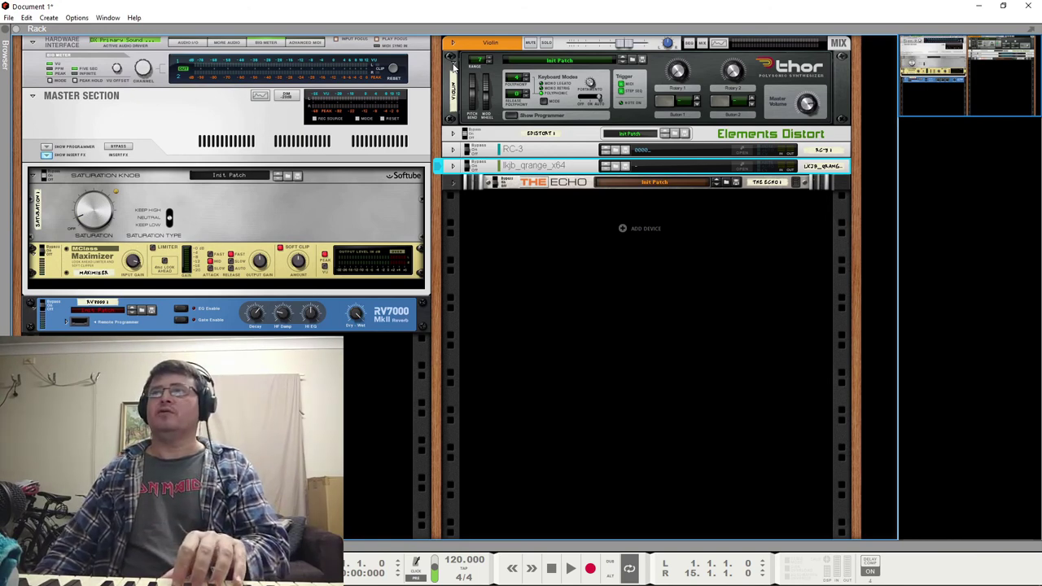
{"action": "left_click", "coordinate": [470, 149]}
{"action": "left_click", "coordinate": [470, 135]}
Bypass Thor's third-slot Comb filter to compare the sound, with Thor's delay switched on.
{"action": "left_click", "coordinate": [521, 115]}
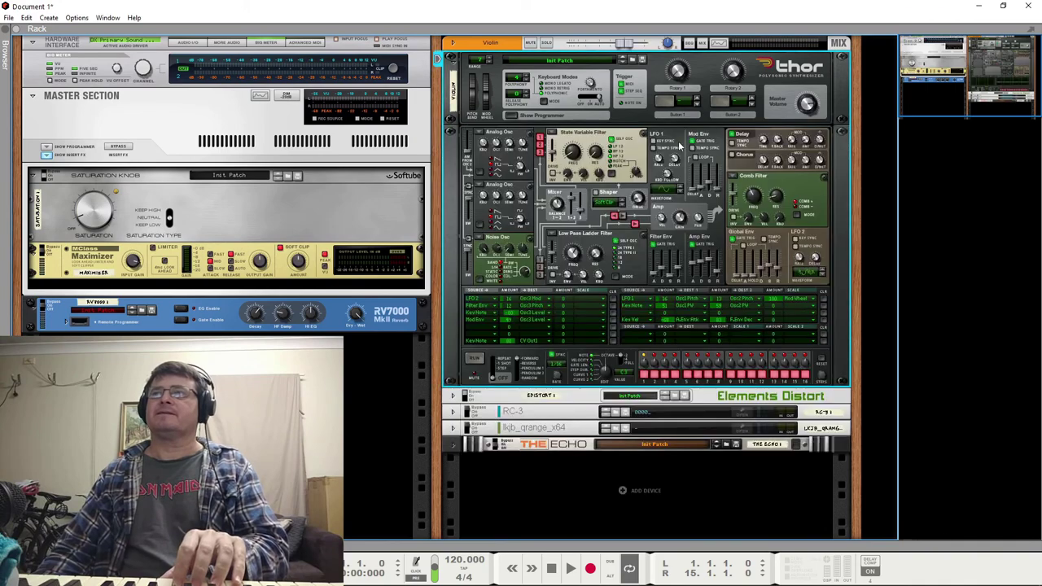
{"action": "left_click", "coordinate": [733, 181]}
{"action": "left_click", "coordinate": [744, 235]}
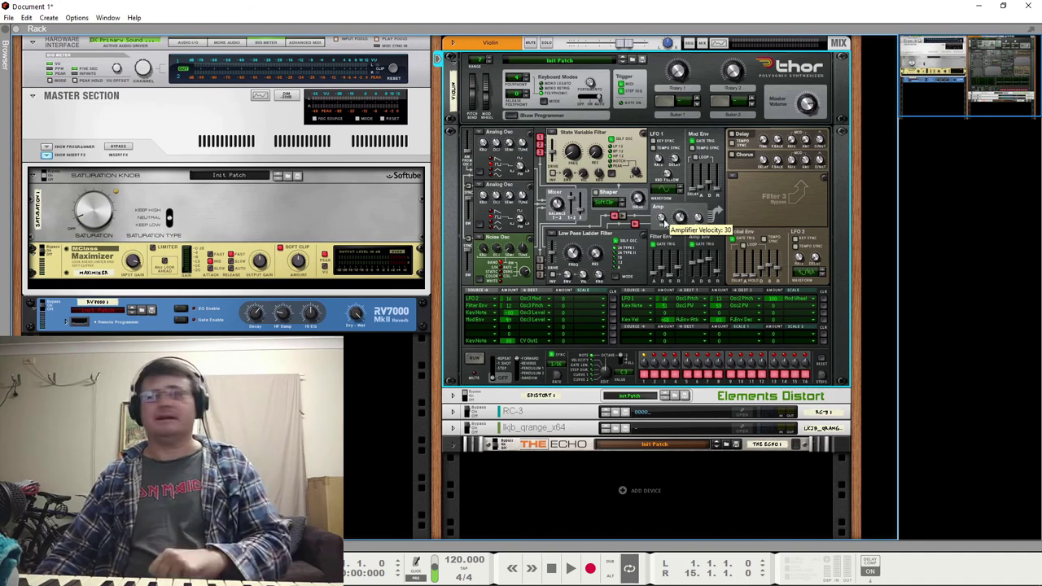
{"action": "left_click", "coordinate": [732, 136]}
Put the Comb filter back in Thor's third filter slot and fold the programmer away.
{"action": "left_click", "coordinate": [733, 174]}
{"action": "left_click", "coordinate": [746, 212]}
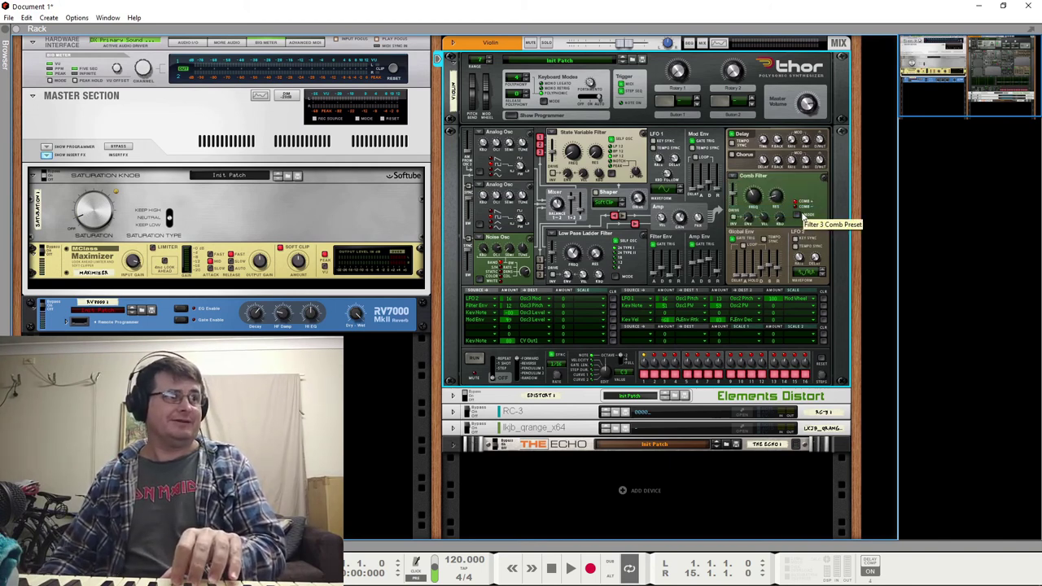
{"action": "left_click", "coordinate": [510, 118]}
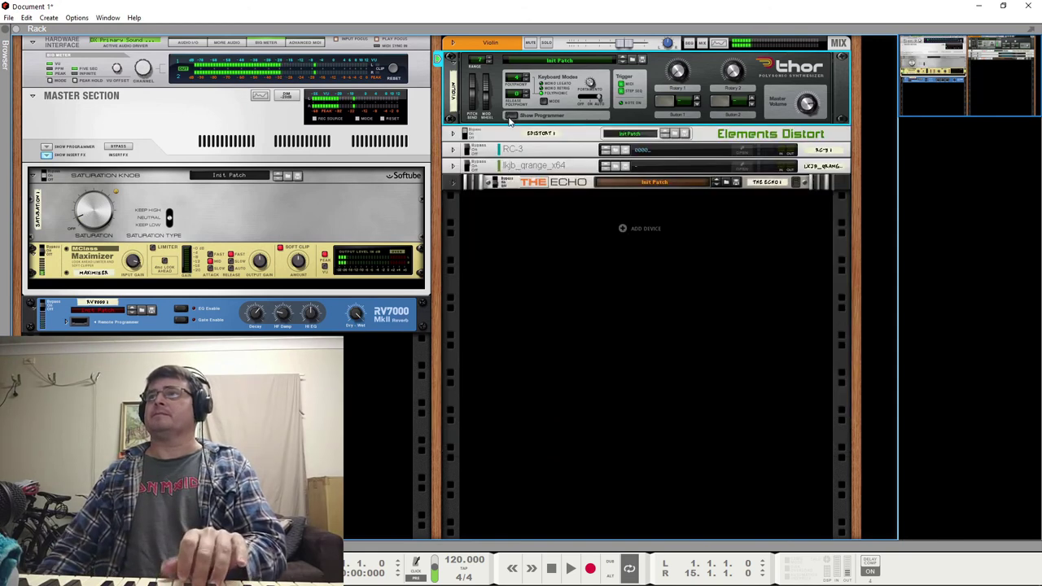
{"action": "left_click", "coordinate": [465, 136]}
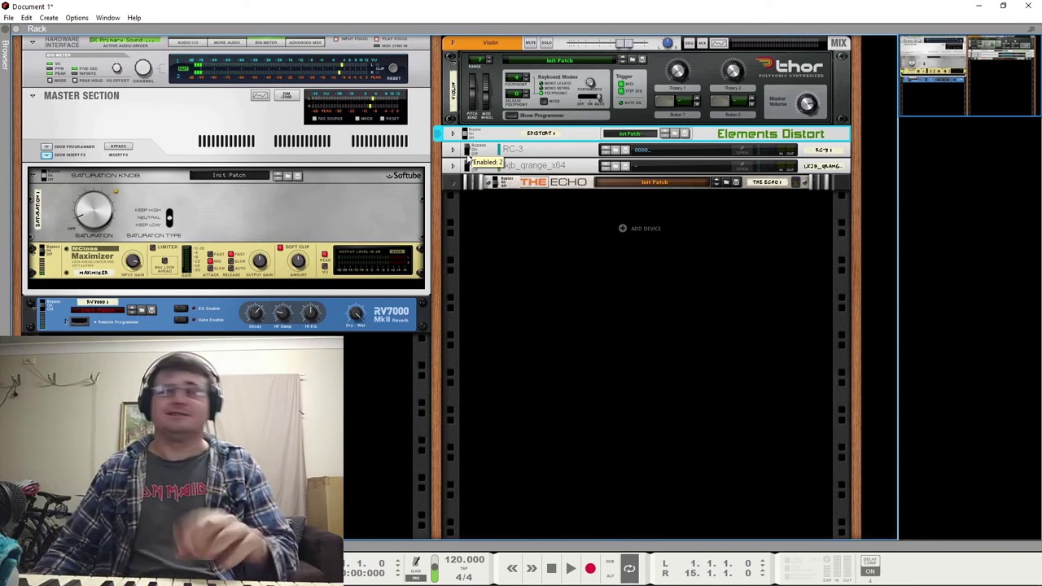
{"action": "left_click", "coordinate": [470, 152]}
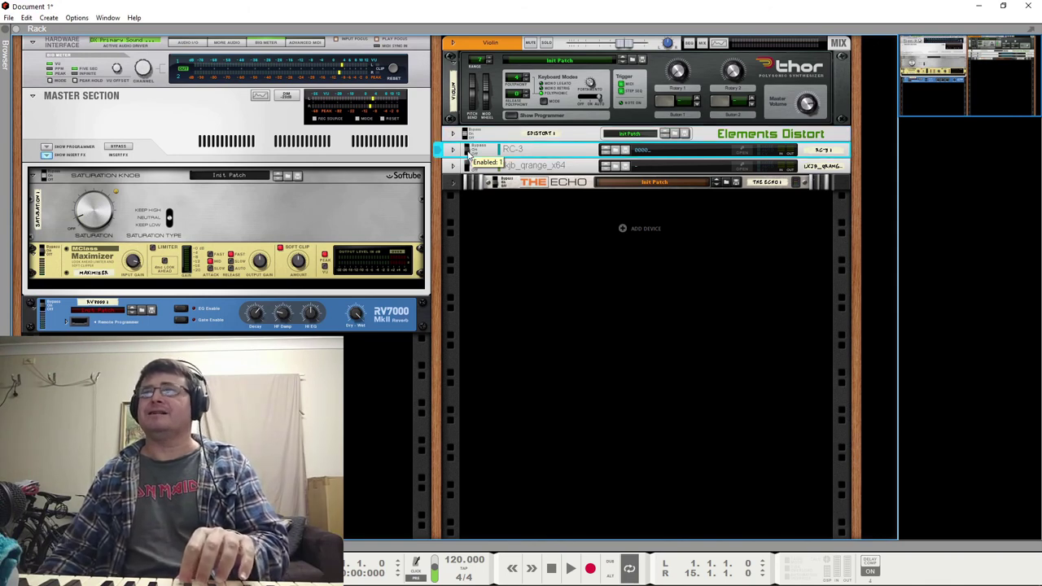
{"action": "left_click", "coordinate": [471, 168]}
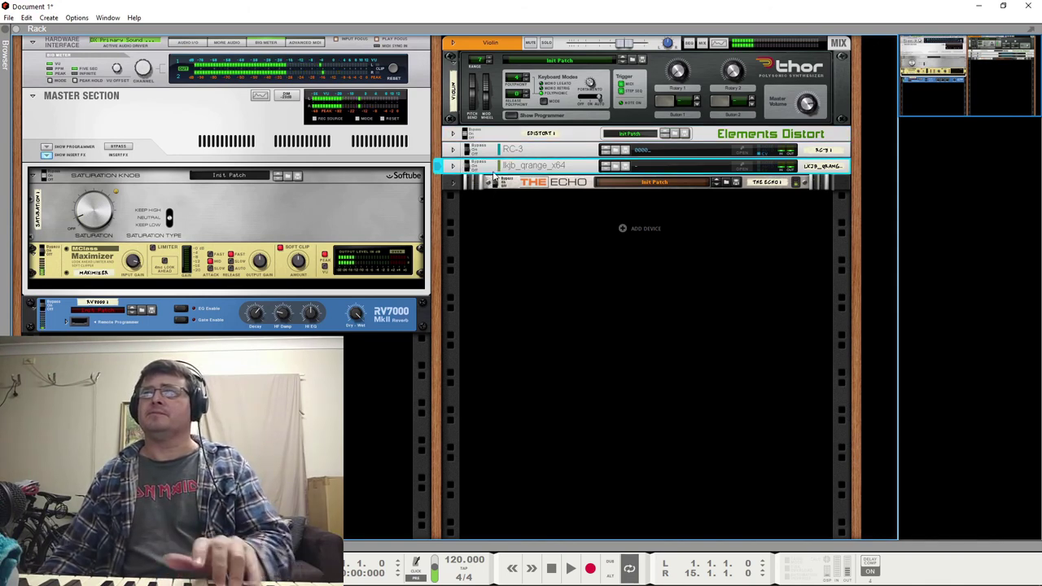